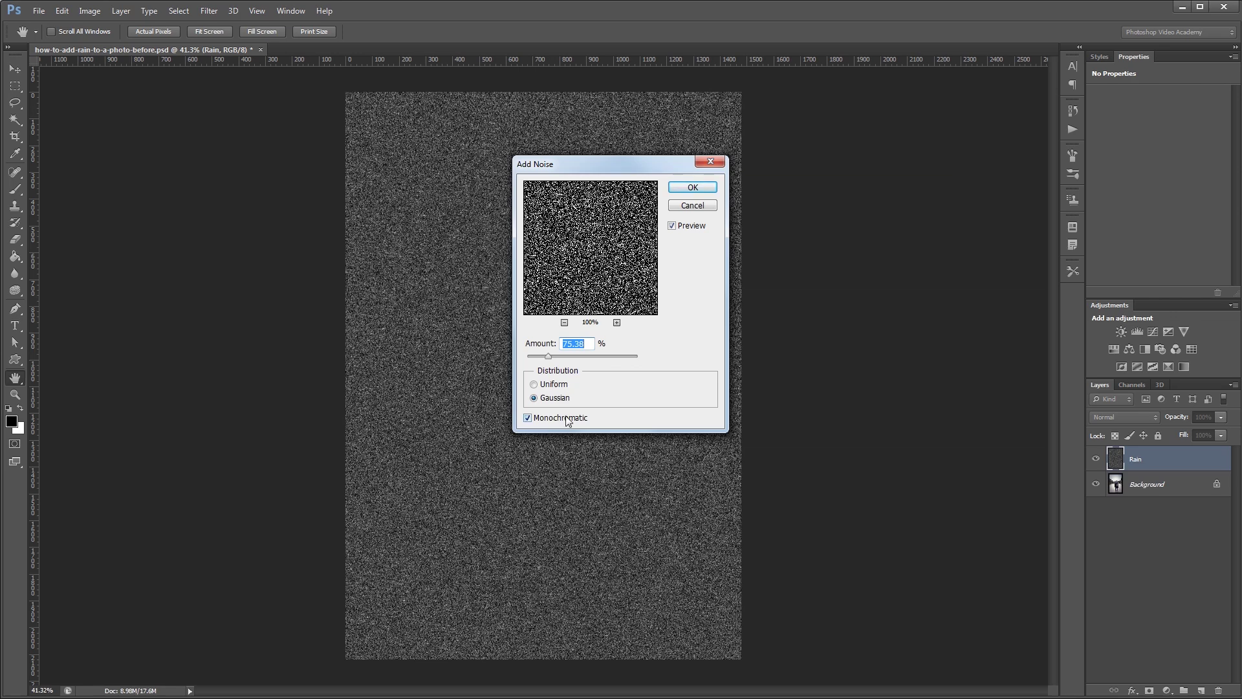
Apply a Gaussian Blur to the noise on the Rain layer
{"action": "left_click", "coordinate": [208, 10]}
{"action": "left_click", "coordinate": [401, 190]}
{"action": "key", "text": "Return"}
Apply a Motion Blur at an 80-degree angle to turn the Rain layer's noise into slanted streaks
{"action": "left_click", "coordinate": [208, 11]}
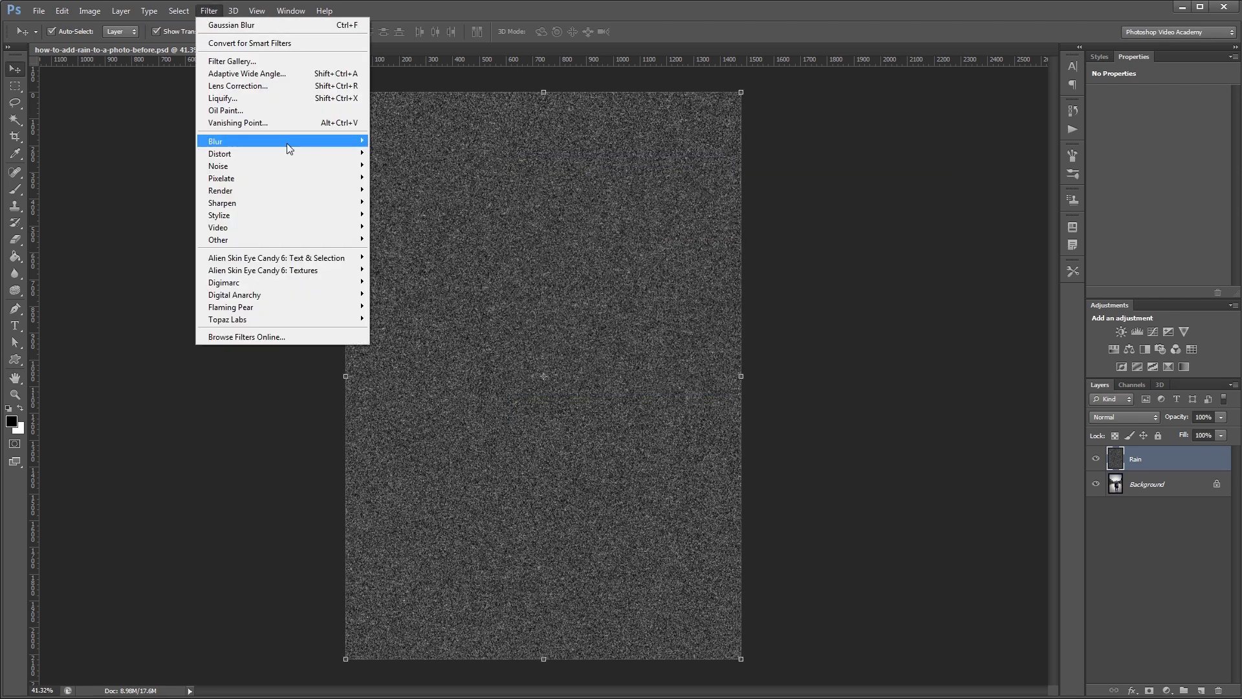
{"action": "left_click", "coordinate": [414, 278]}
{"action": "type", "text": "80"}
{"action": "key", "text": "Tab"}
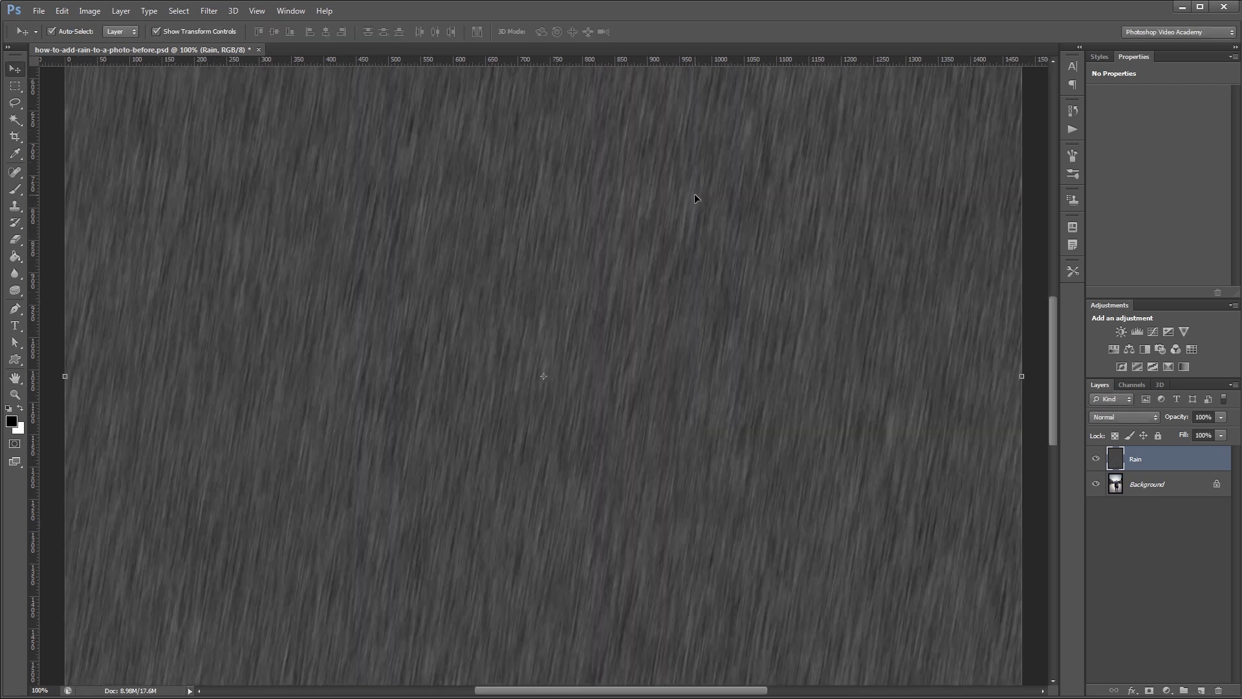
Add a Levels adjustment that raises the black input and lowers the white input, and clip it to the Rain layer
{"action": "left_click", "coordinate": [1137, 332]}
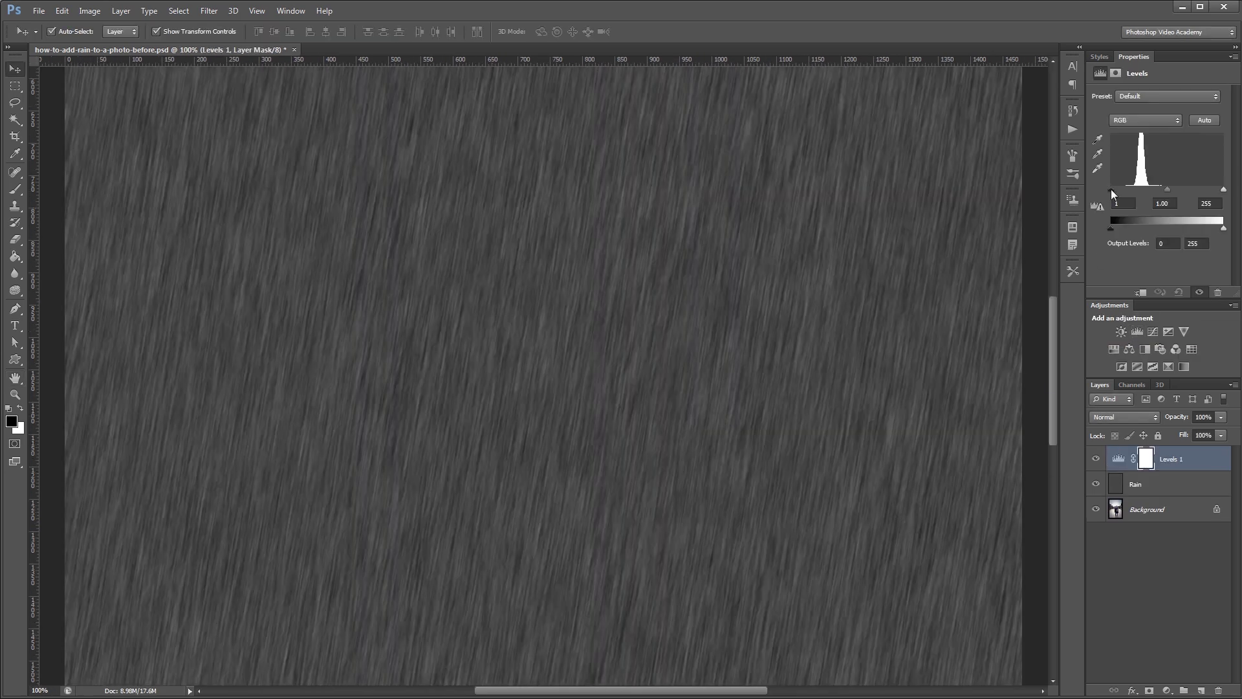
{"action": "left_click_drag", "start_coordinate": [1111, 190], "coordinate": [1144, 190]}
{"action": "left_click_drag", "start_coordinate": [1223, 189], "coordinate": [1161, 190]}
{"action": "right_click", "coordinate": [1197, 458]}
{"action": "left_click", "coordinate": [1074, 411]}
Apply a Ripple of 10% with Large size to the Rain layer, followed by a Gaussian Blur
{"action": "left_click", "coordinate": [1119, 484]}
{"action": "left_click", "coordinate": [209, 10]}
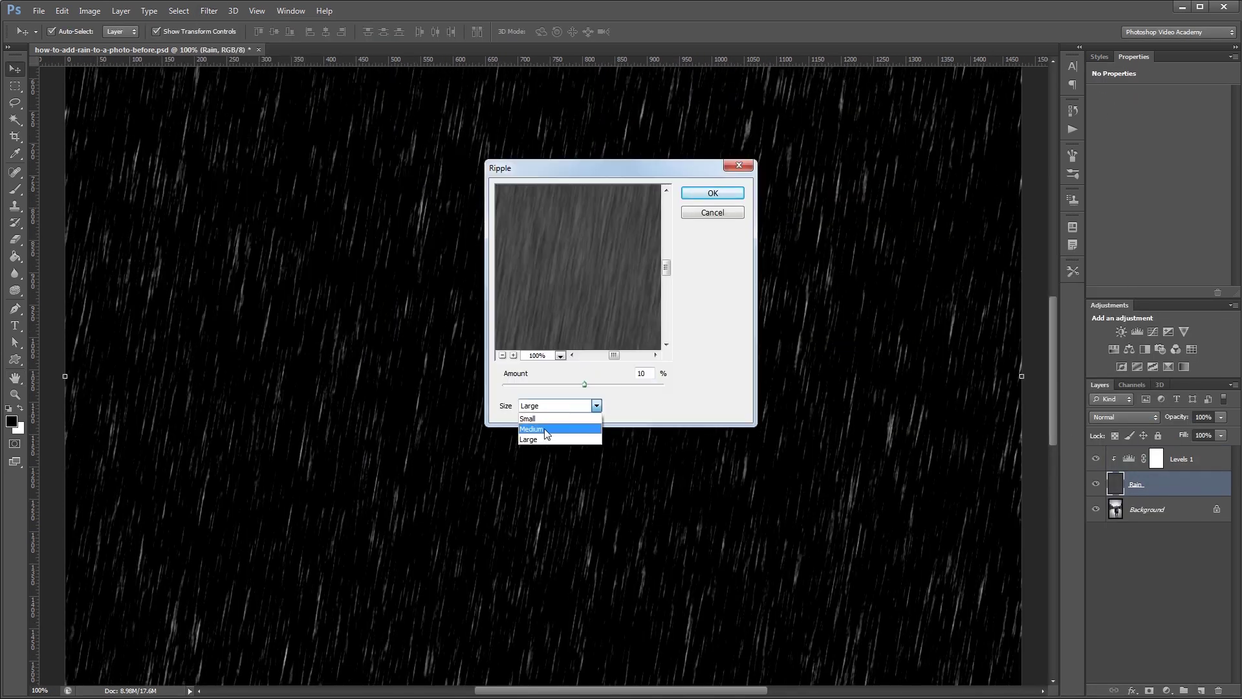
{"action": "left_click", "coordinate": [536, 438]}
{"action": "left_click", "coordinate": [714, 193]}
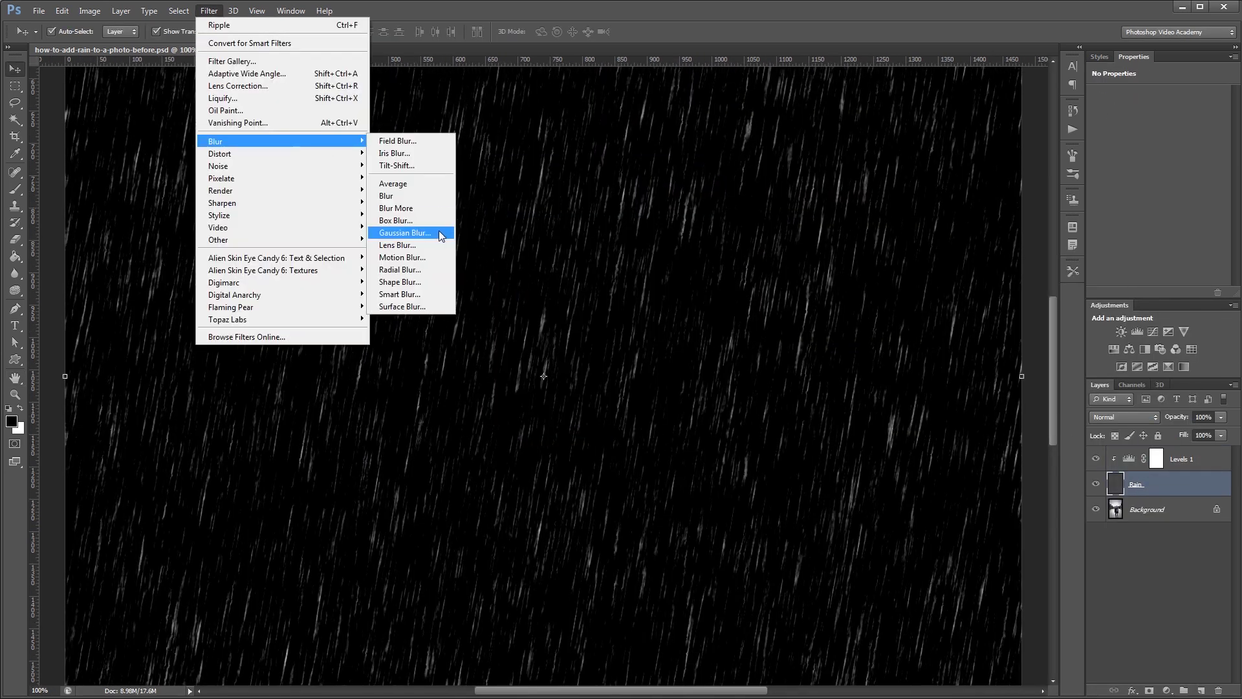
{"action": "left_click", "coordinate": [401, 230]}
{"action": "left_click", "coordinate": [689, 207]}
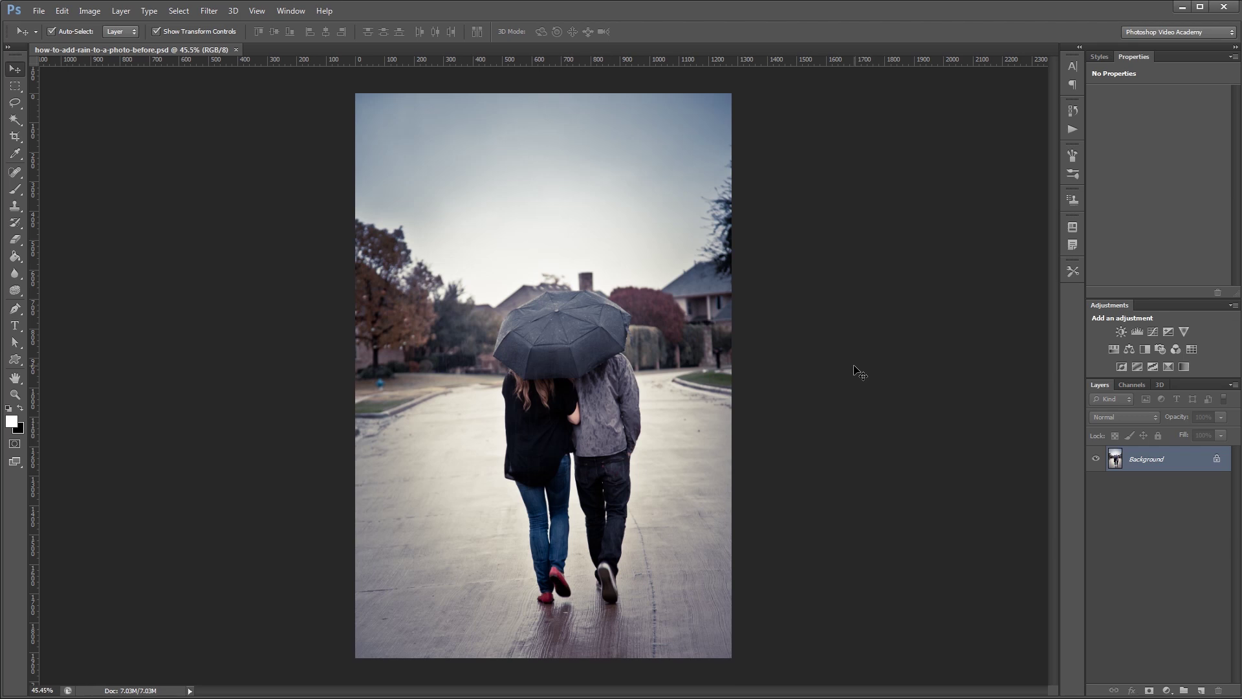
Enlarge the canvas by about 200 pixels in both width and height, adding an even black border around the photo
{"action": "scroll", "coordinate": [842, 336], "scroll_direction": "down", "scroll_amount": 1}
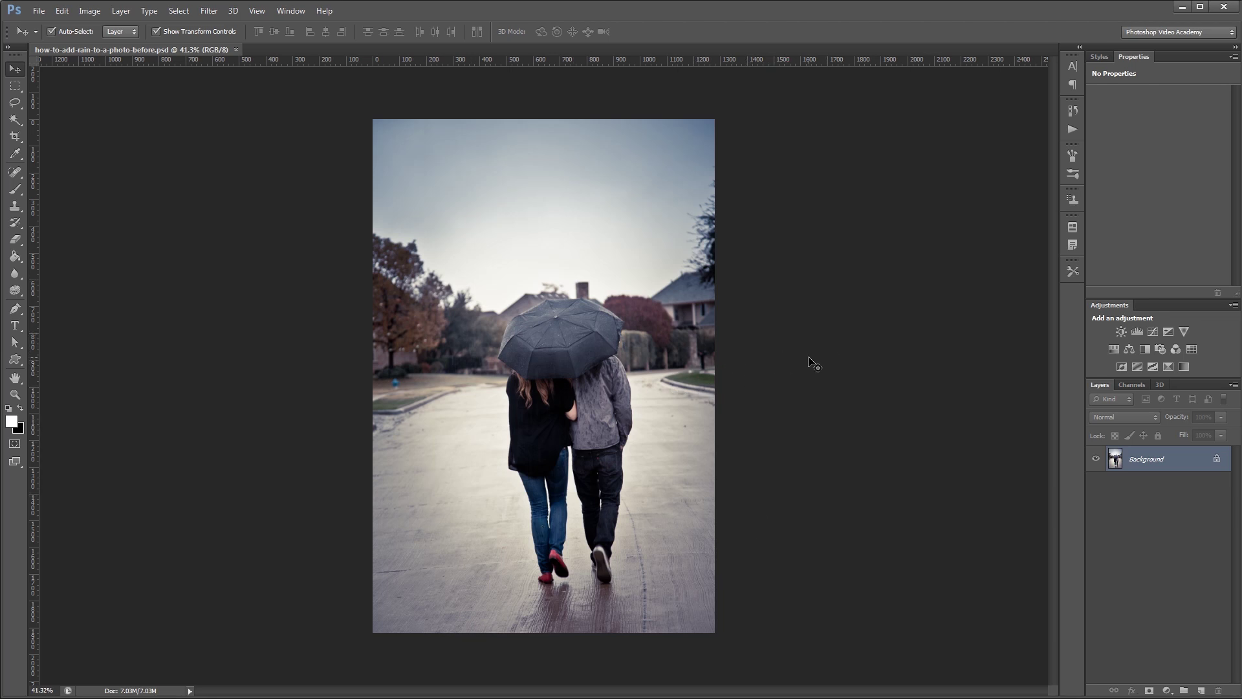
{"action": "key", "text": "ctrl+alt+c"}
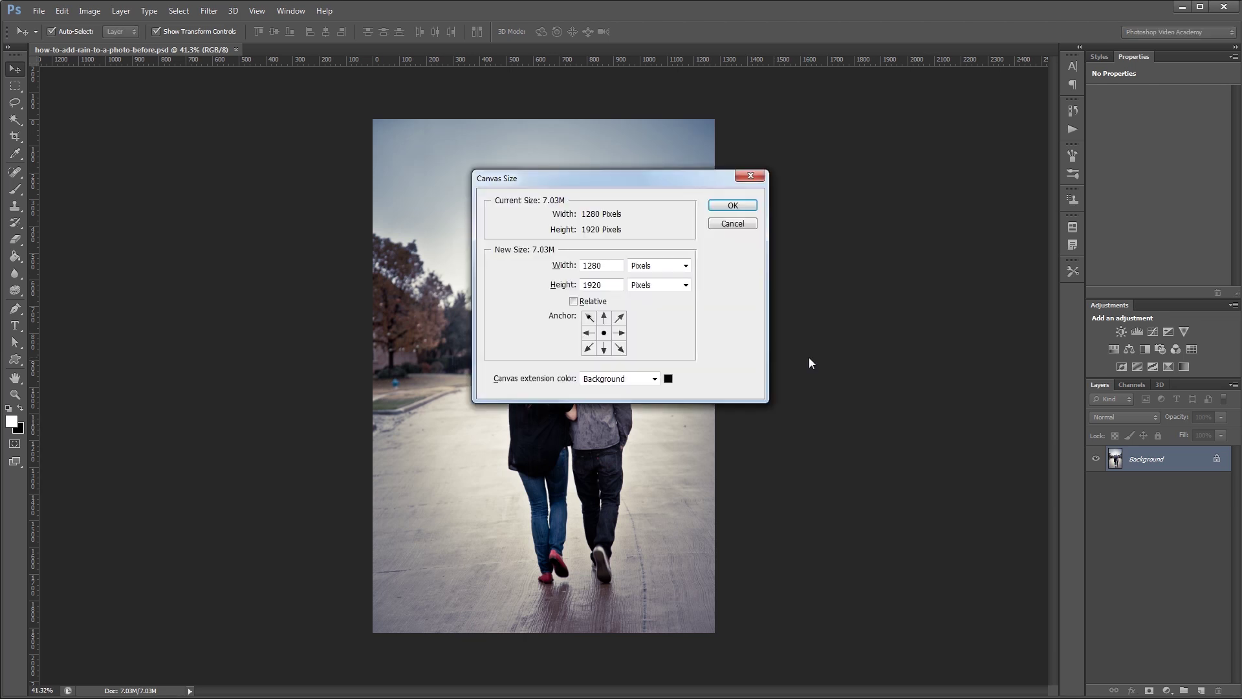
{"action": "left_click_drag", "start_coordinate": [594, 268], "coordinate": [581, 289]}
{"action": "type", "text": "1421"}
{"action": "left_click", "coordinate": [729, 206]}
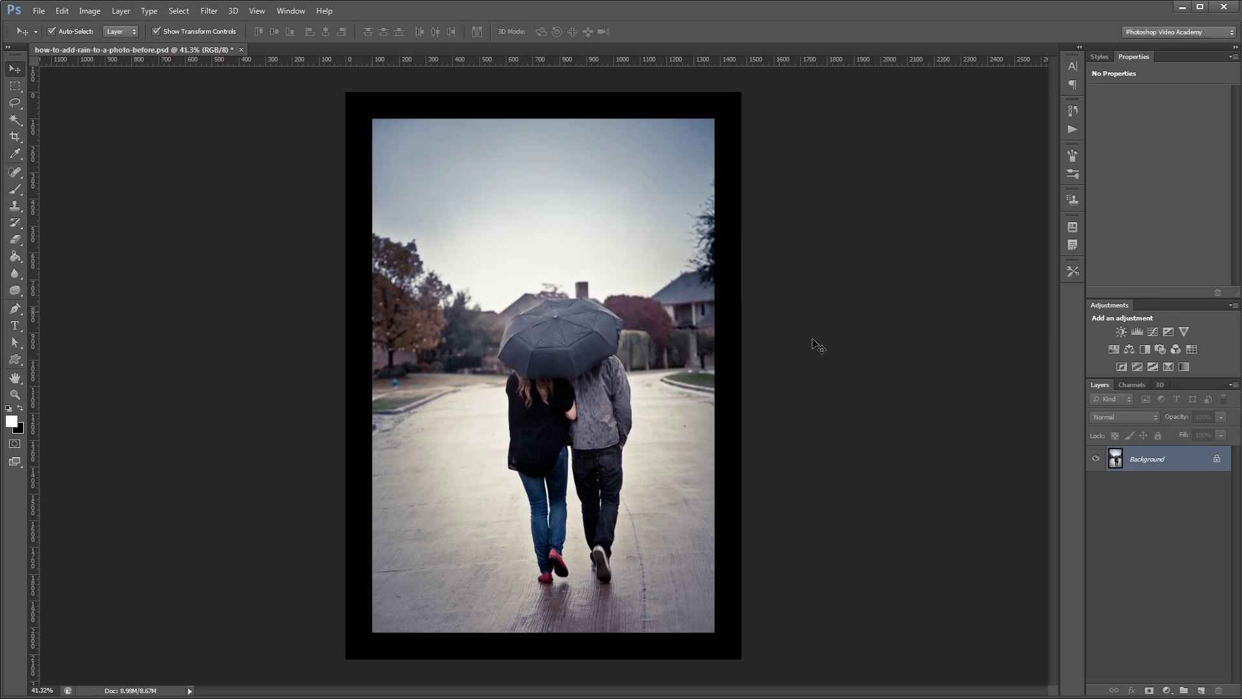
Create a new layer above the background and name it Rain
{"action": "left_click", "coordinate": [1201, 690]}
{"action": "double_click", "coordinate": [1139, 460]}
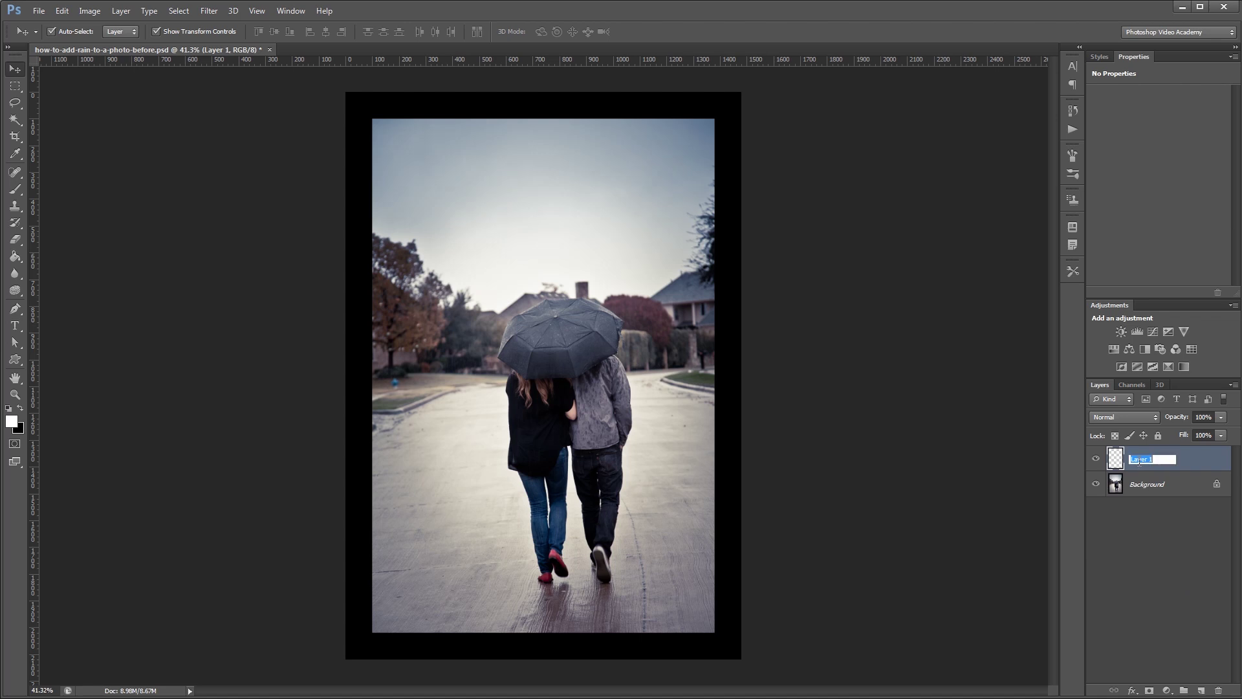
{"action": "type", "text": "Rain"}
{"action": "key", "text": "Return"}
Reset the colours to default and fill the whole Rain layer with black using the Paint Bucket
{"action": "key", "text": "g"}
{"action": "key", "text": "d"}
{"action": "left_click", "coordinate": [611, 433]}
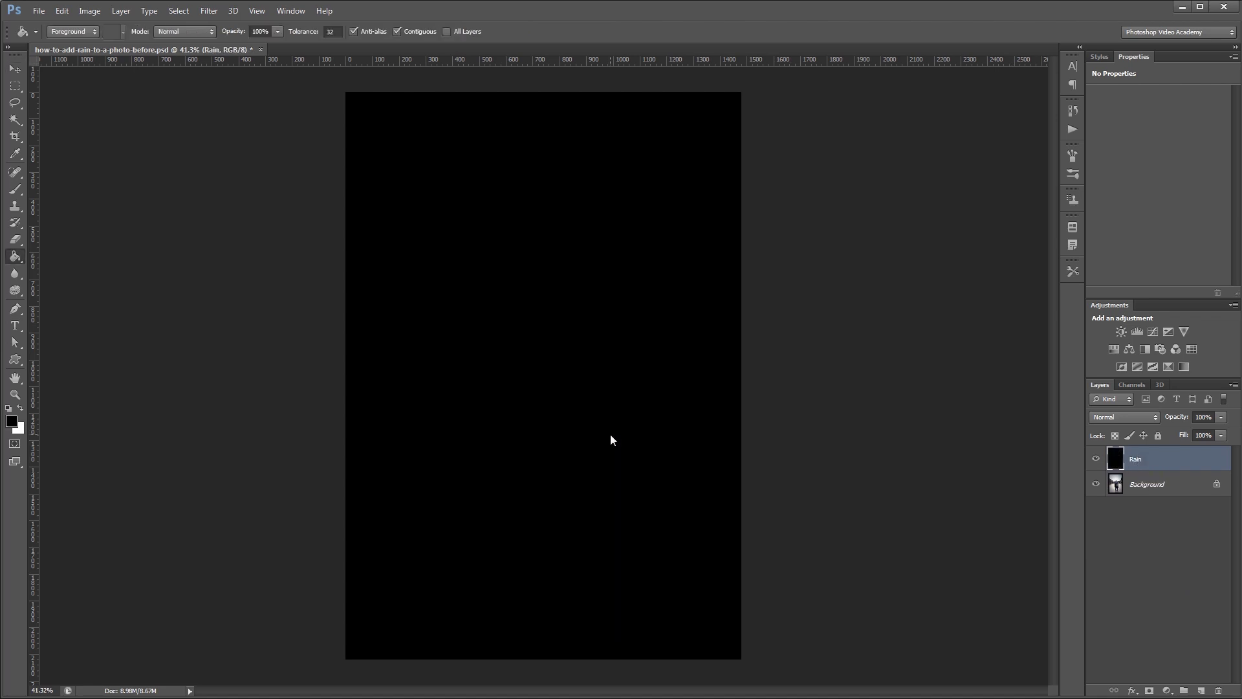
{"action": "key", "text": "v"}
Add 75.38% Gaussian monochromatic noise to the Rain layer
{"action": "left_click", "coordinate": [209, 10]}
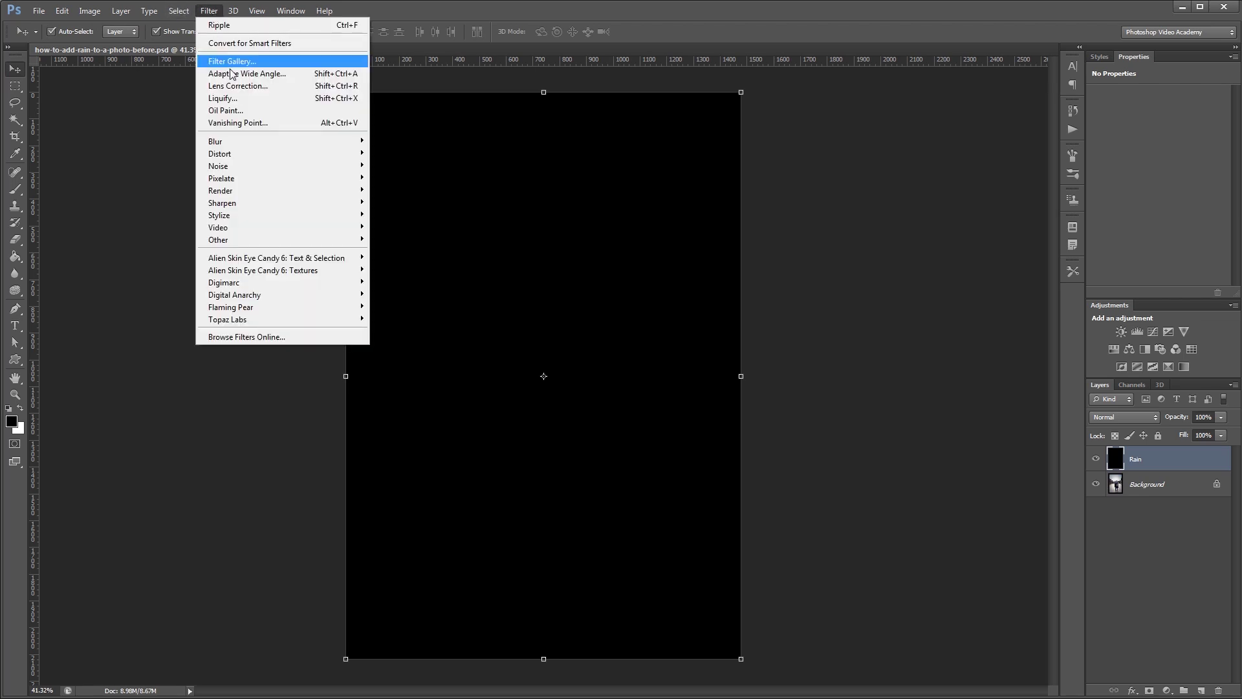
{"action": "mouse_move", "coordinate": [275, 169]}
{"action": "left_click", "coordinate": [399, 165]}
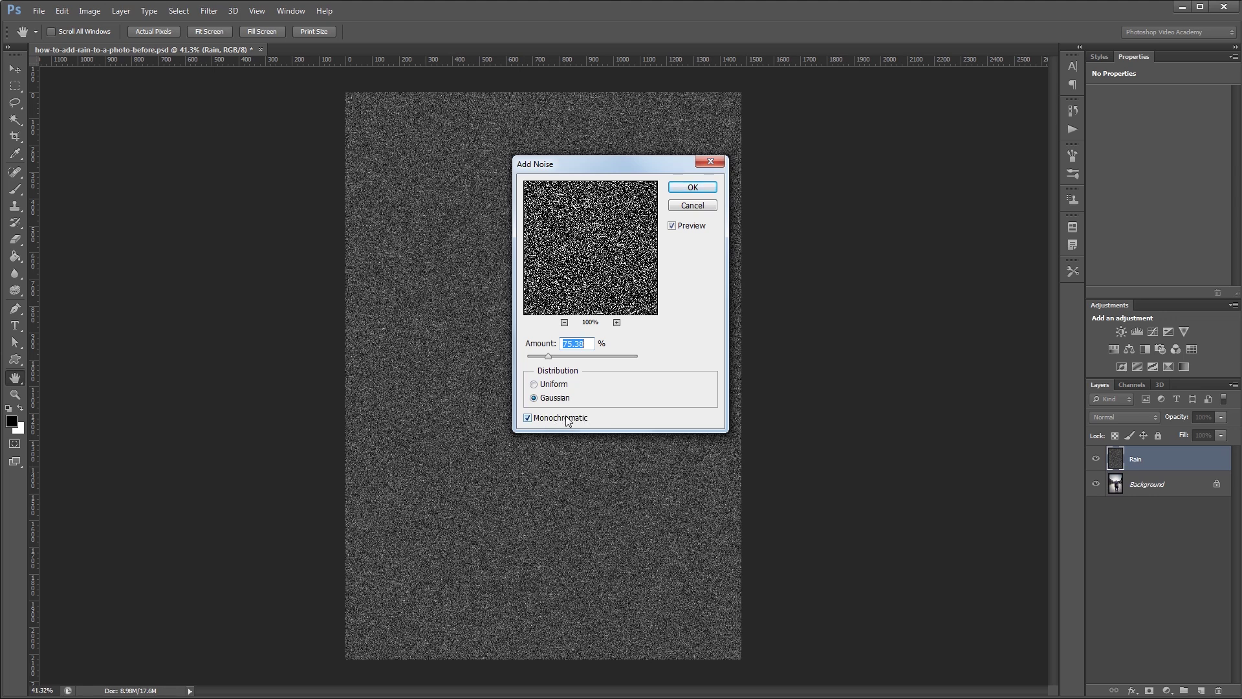
{"action": "left_click", "coordinate": [692, 189]}
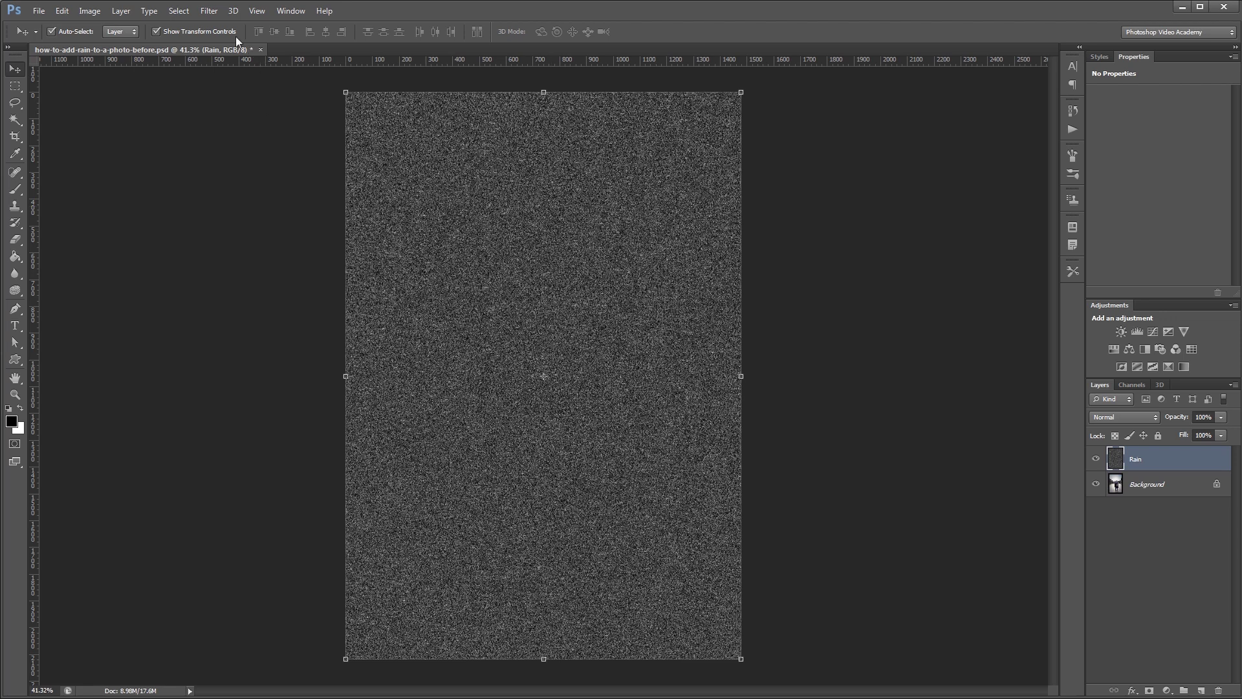
Apply a Gaussian Blur with a 0.5-pixel radius to the noise on the Rain layer
{"action": "left_click", "coordinate": [208, 11]}
{"action": "mouse_move", "coordinate": [272, 142]}
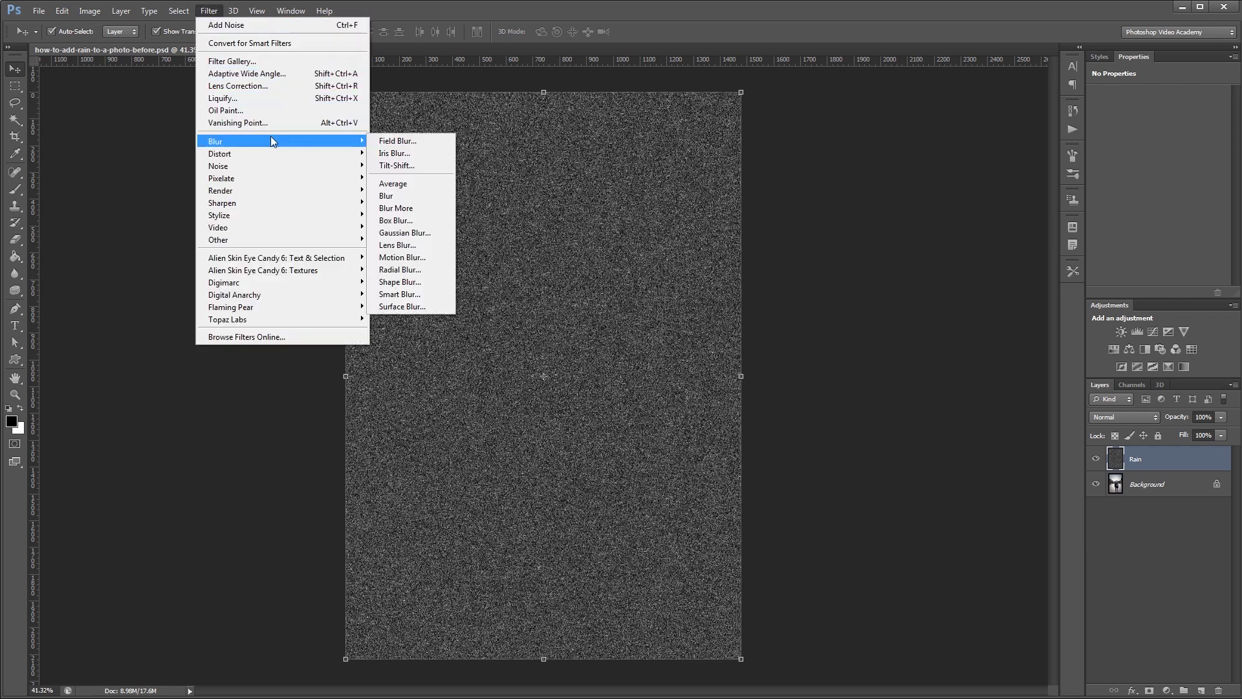
{"action": "left_click", "coordinate": [424, 234]}
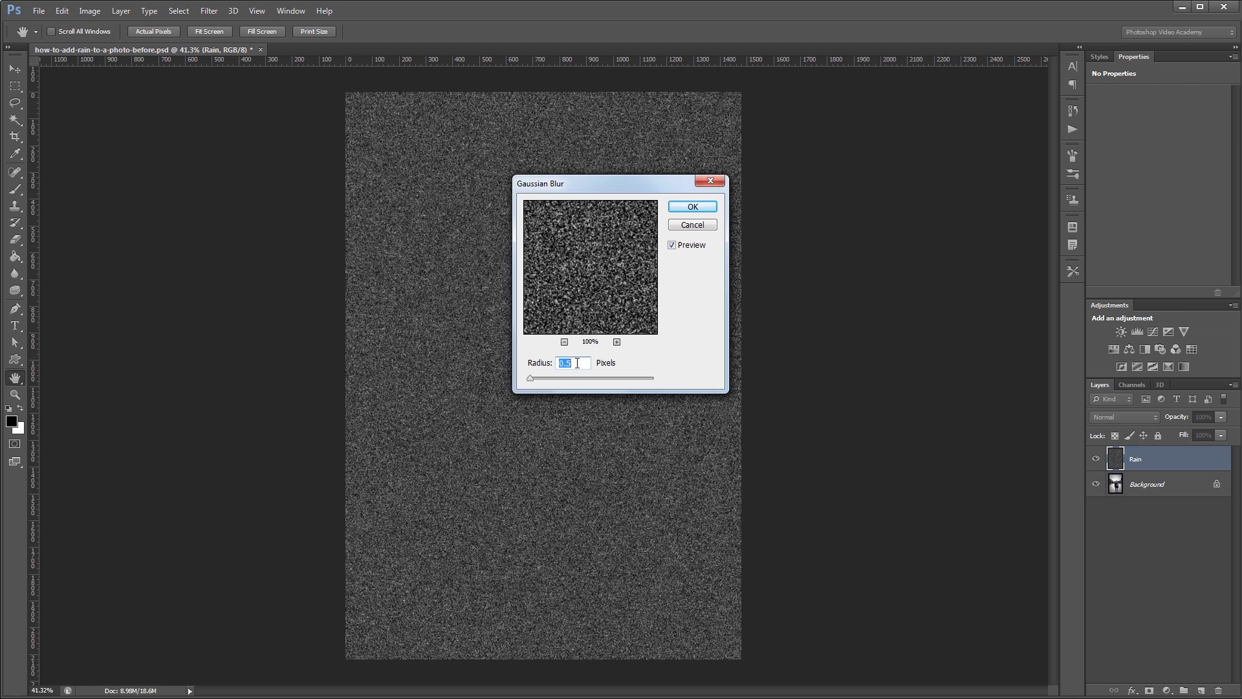
{"action": "left_click", "coordinate": [693, 208]}
Apply a Motion Blur to the Rain layer with an angle of 80 degrees and a distance of about 50 pixels
{"action": "left_click", "coordinate": [209, 10]}
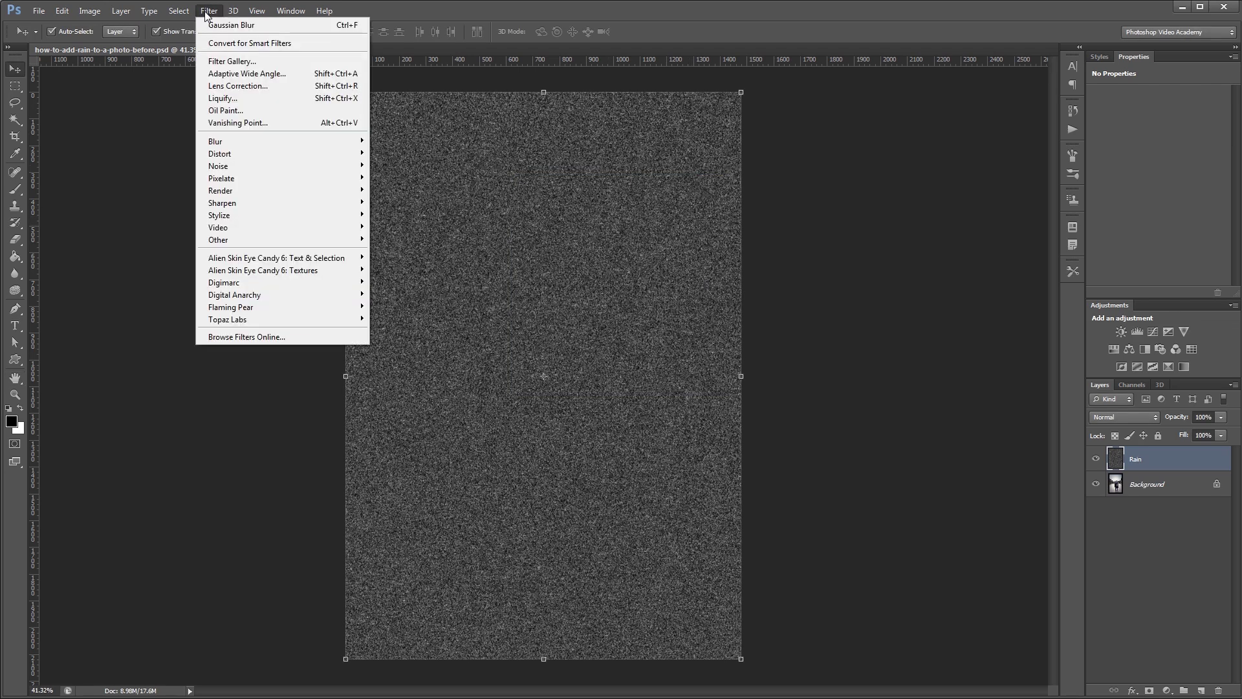
{"action": "mouse_move", "coordinate": [285, 142]}
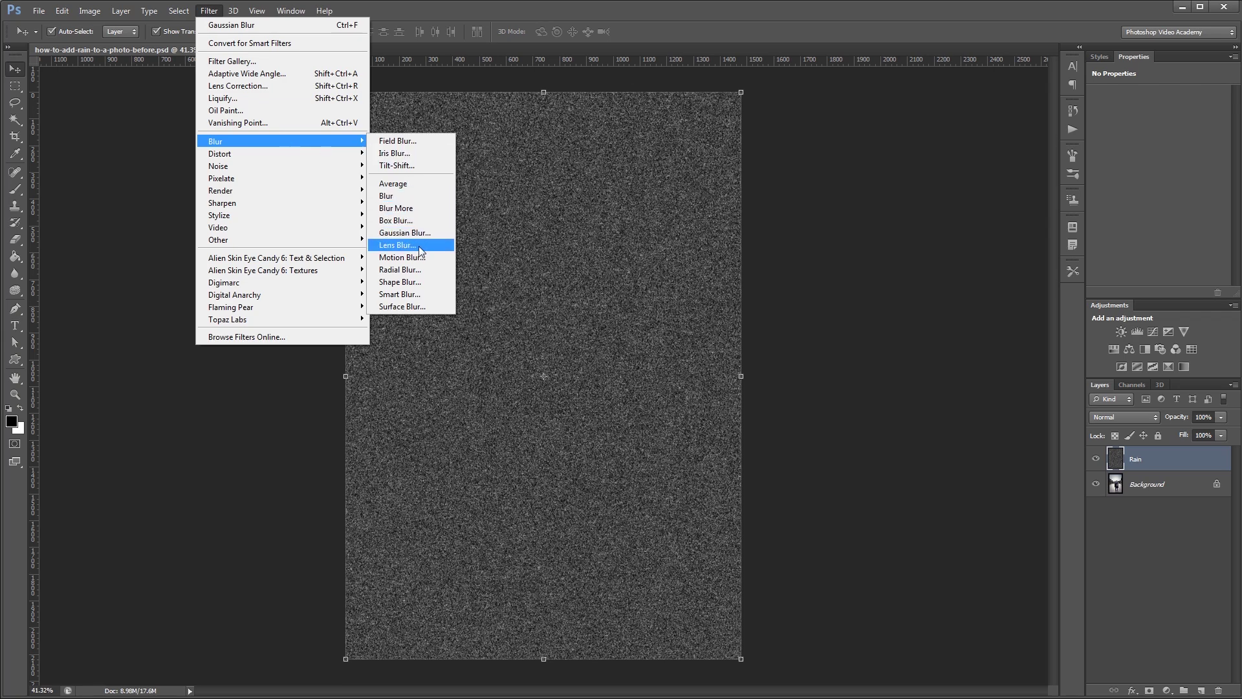
{"action": "left_click", "coordinate": [401, 256]}
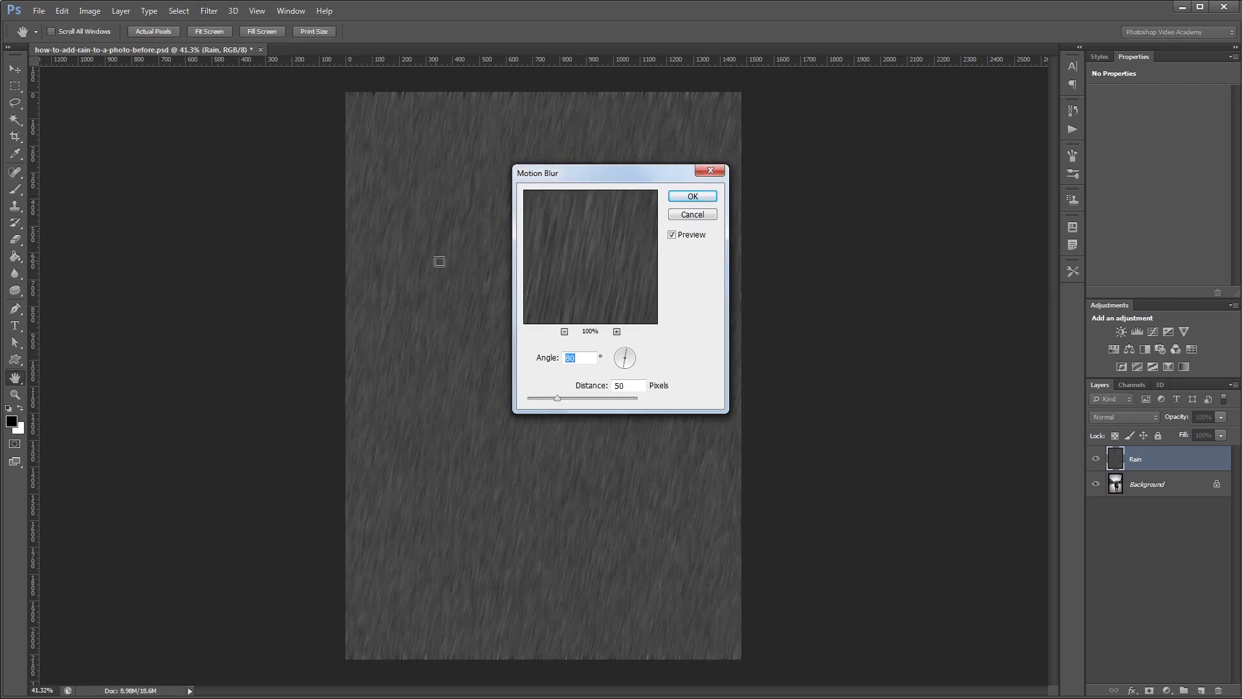
{"action": "mouse_move", "coordinate": [624, 356]}
{"action": "left_mouse_down"}
{"action": "mouse_move", "coordinate": [635, 364]}
{"action": "mouse_move", "coordinate": [626, 350]}
{"action": "left_mouse_up"}
{"action": "type", "text": "80"}
{"action": "key", "text": "Tab"}
{"action": "left_click_drag", "start_coordinate": [552, 397], "coordinate": [549, 400]}
{"action": "left_click_drag", "start_coordinate": [550, 397], "coordinate": [564, 395]}
{"action": "left_click_drag", "start_coordinate": [564, 395], "coordinate": [556, 395]}
{"action": "left_click", "coordinate": [693, 196]}
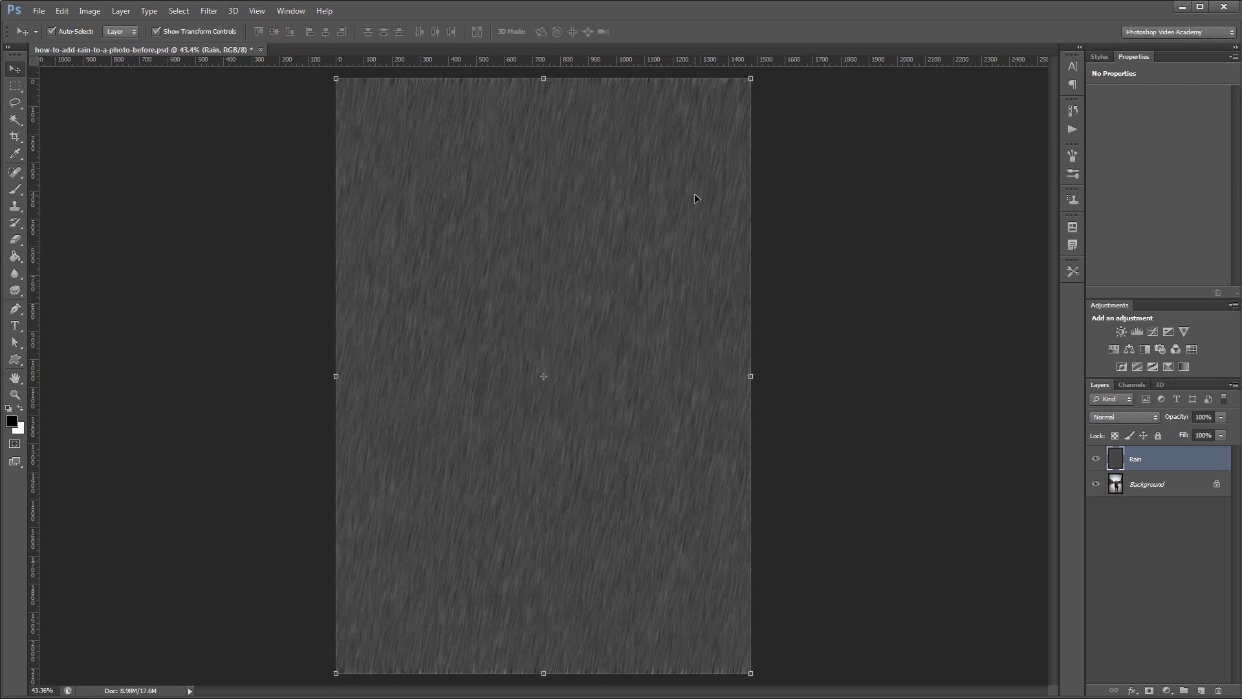
Add a Levels adjustment with black input 76 and white input 115, and clip it to the Rain layer
{"action": "key", "text": "ctrl+1"}
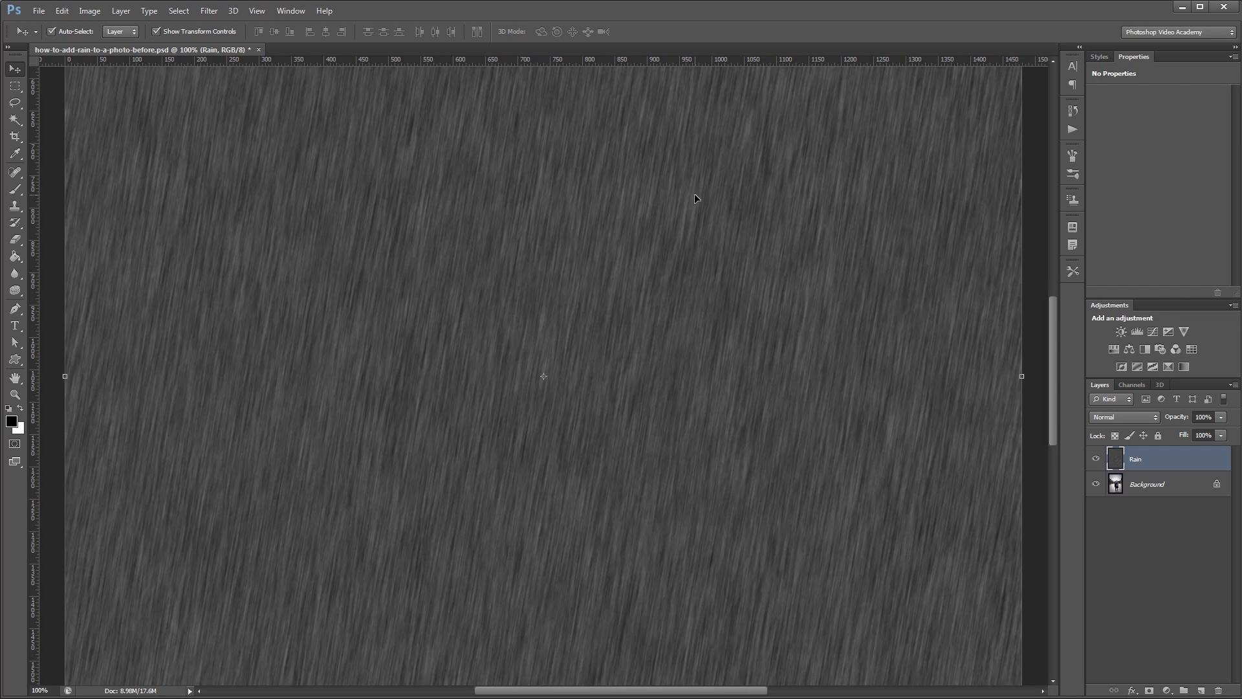
{"action": "left_click", "coordinate": [1138, 332]}
{"action": "left_click_drag", "start_coordinate": [1110, 191], "coordinate": [1144, 191]}
{"action": "left_click_drag", "start_coordinate": [1223, 190], "coordinate": [1163, 202]}
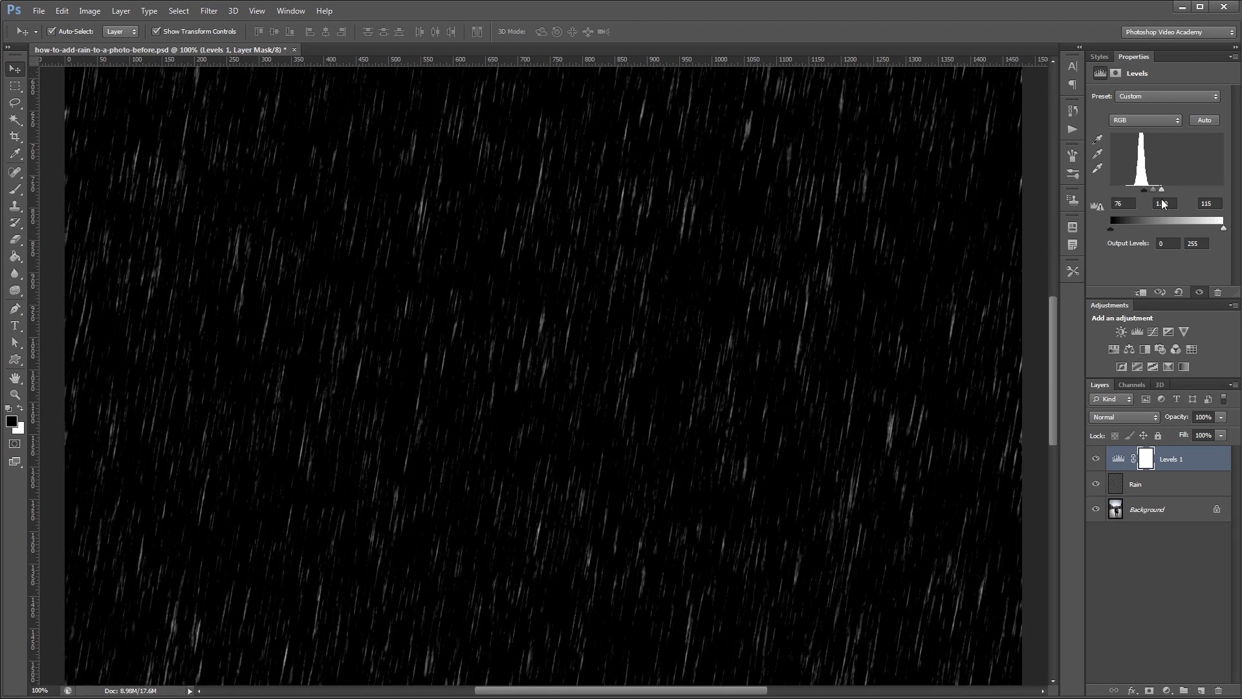
{"action": "left_click_drag", "start_coordinate": [1162, 189], "coordinate": [1160, 189]}
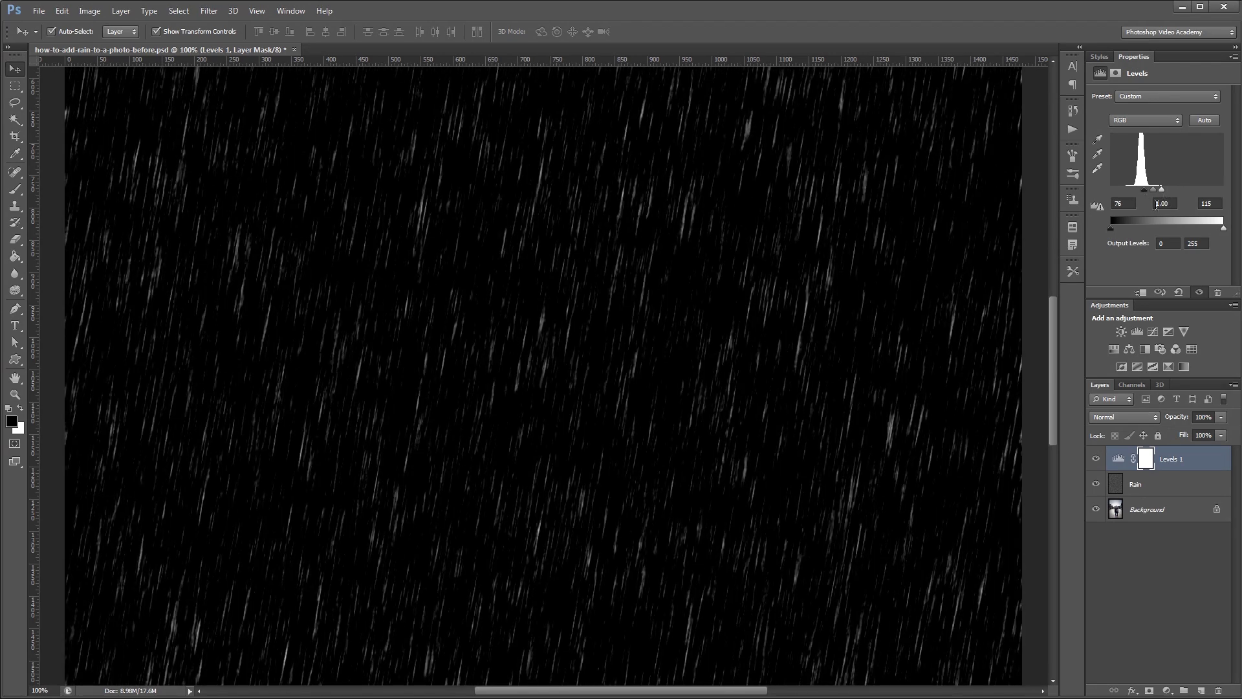
{"action": "right_click", "coordinate": [1197, 461]}
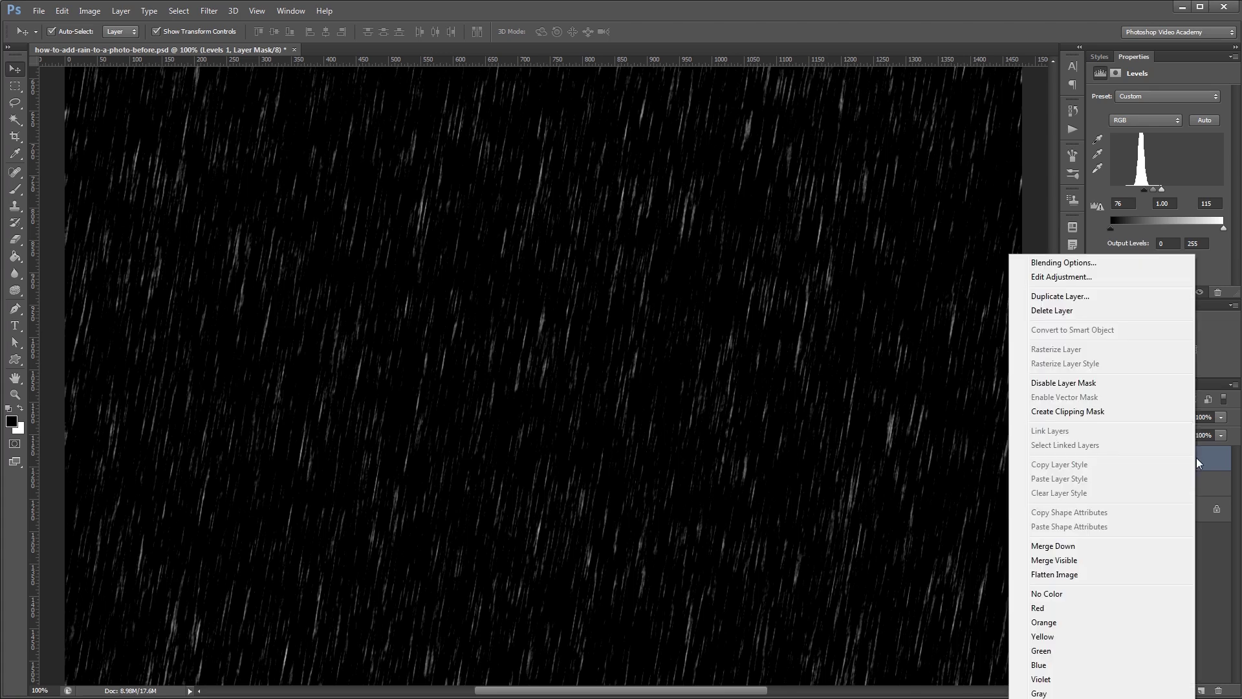
{"action": "left_click", "coordinate": [1068, 411]}
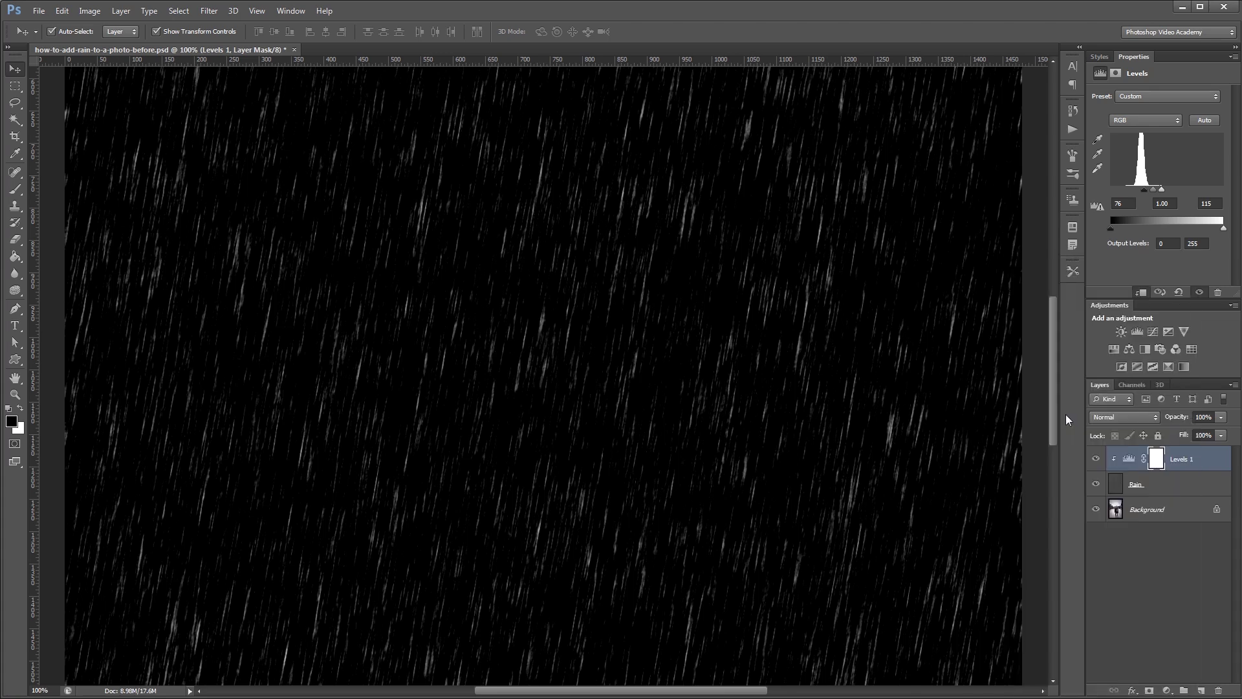
Apply the Ripple distortion to the Rain layer with an amount of 10% and Large size
{"action": "left_click", "coordinate": [1168, 484]}
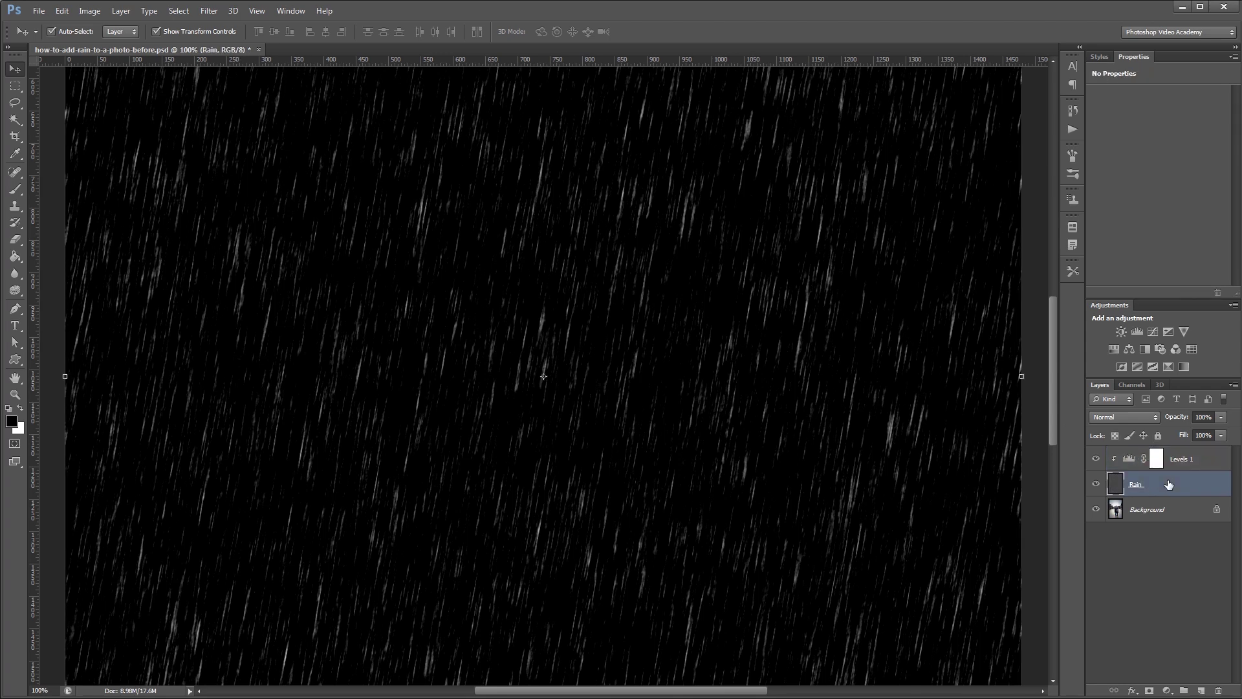
{"action": "left_click", "coordinate": [208, 11]}
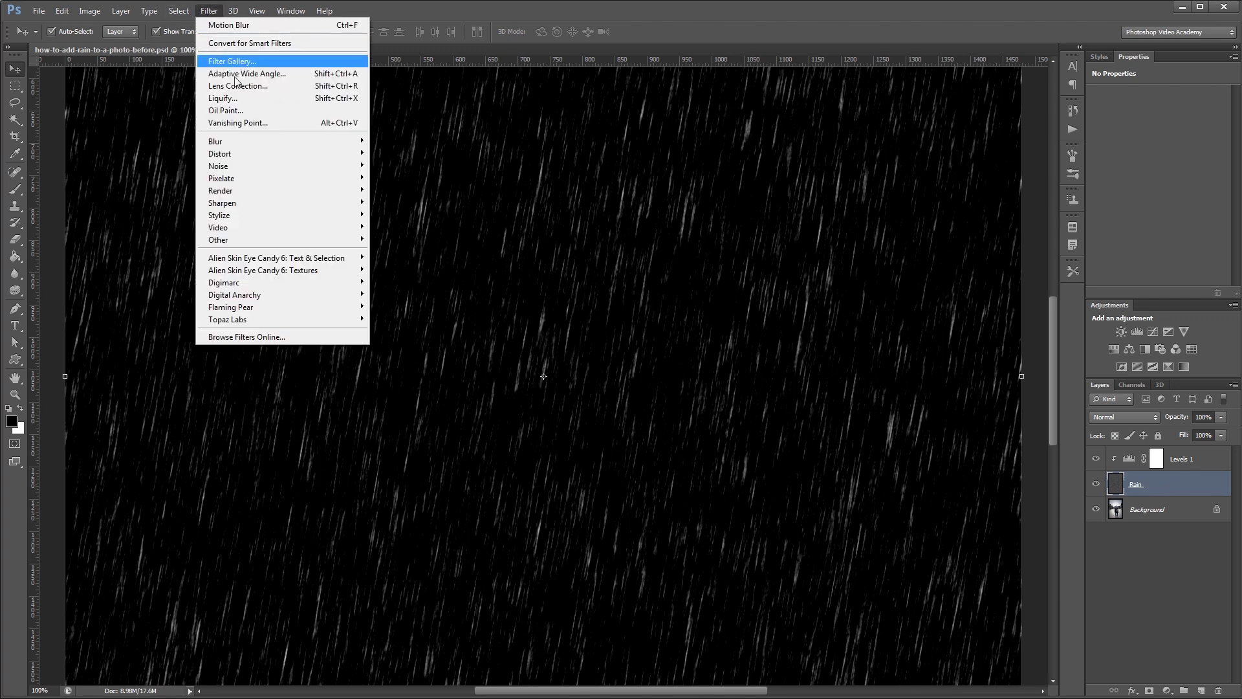
{"action": "mouse_move", "coordinate": [333, 156]}
{"action": "left_click", "coordinate": [426, 189]}
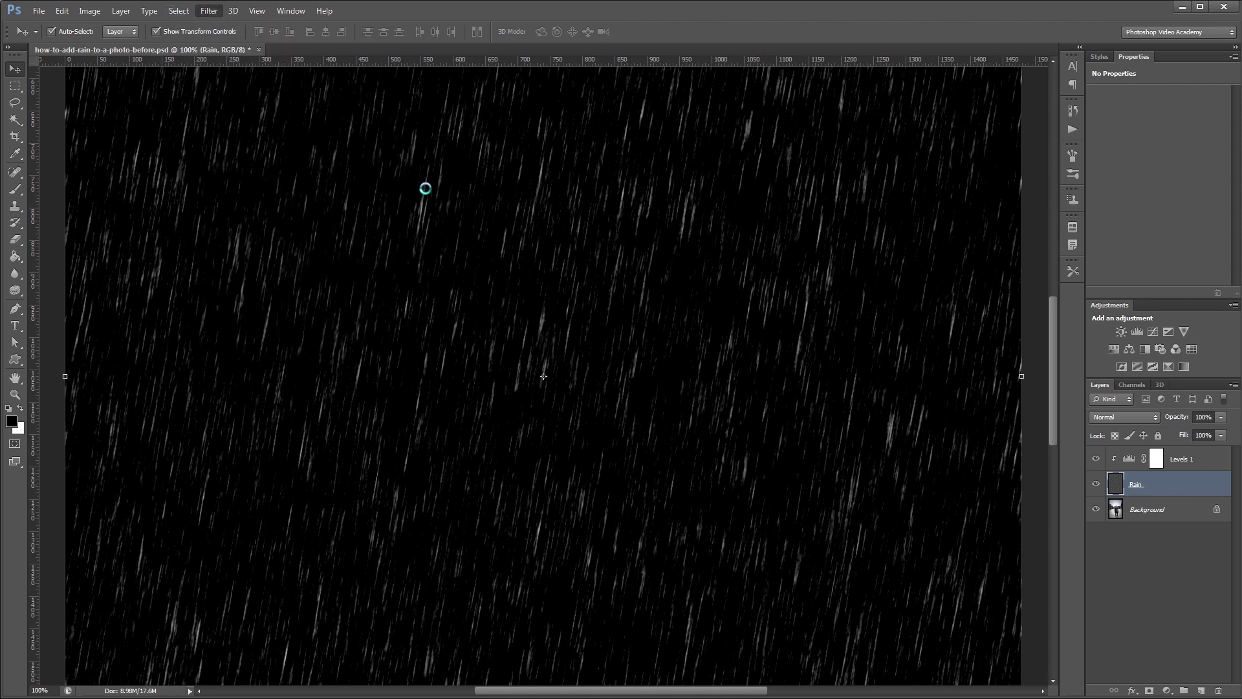
{"action": "left_click", "coordinate": [556, 402]}
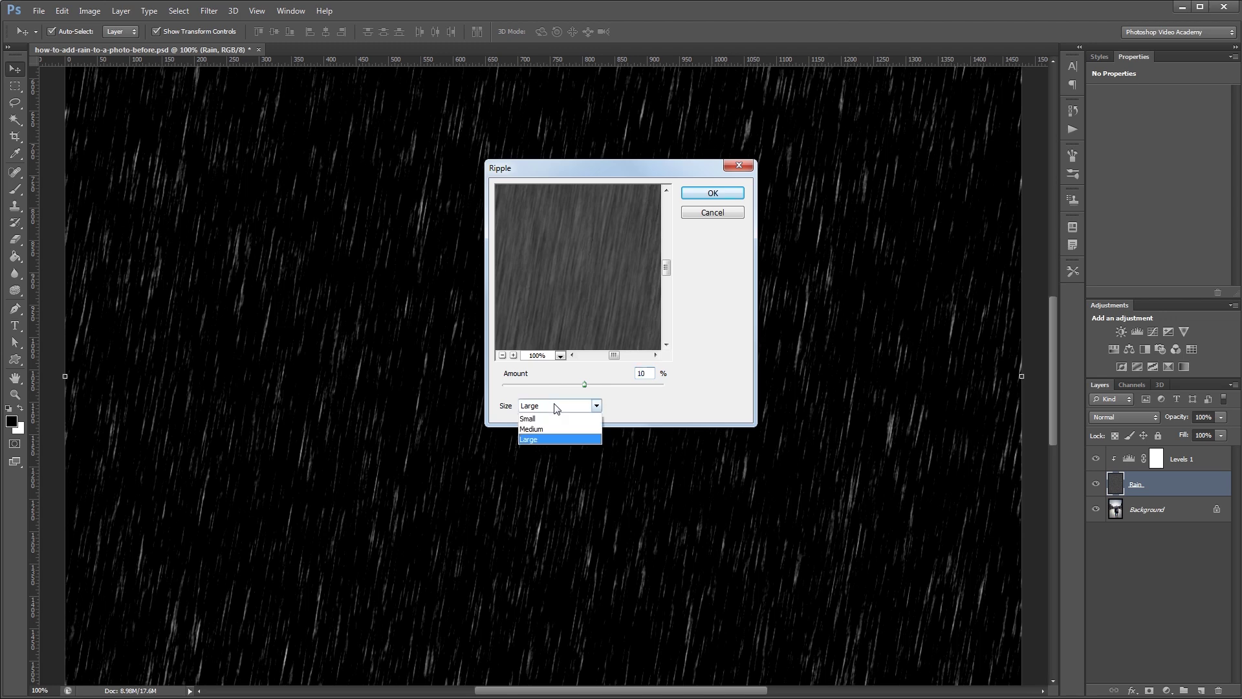
{"action": "left_click", "coordinate": [549, 440]}
{"action": "left_click", "coordinate": [646, 374]}
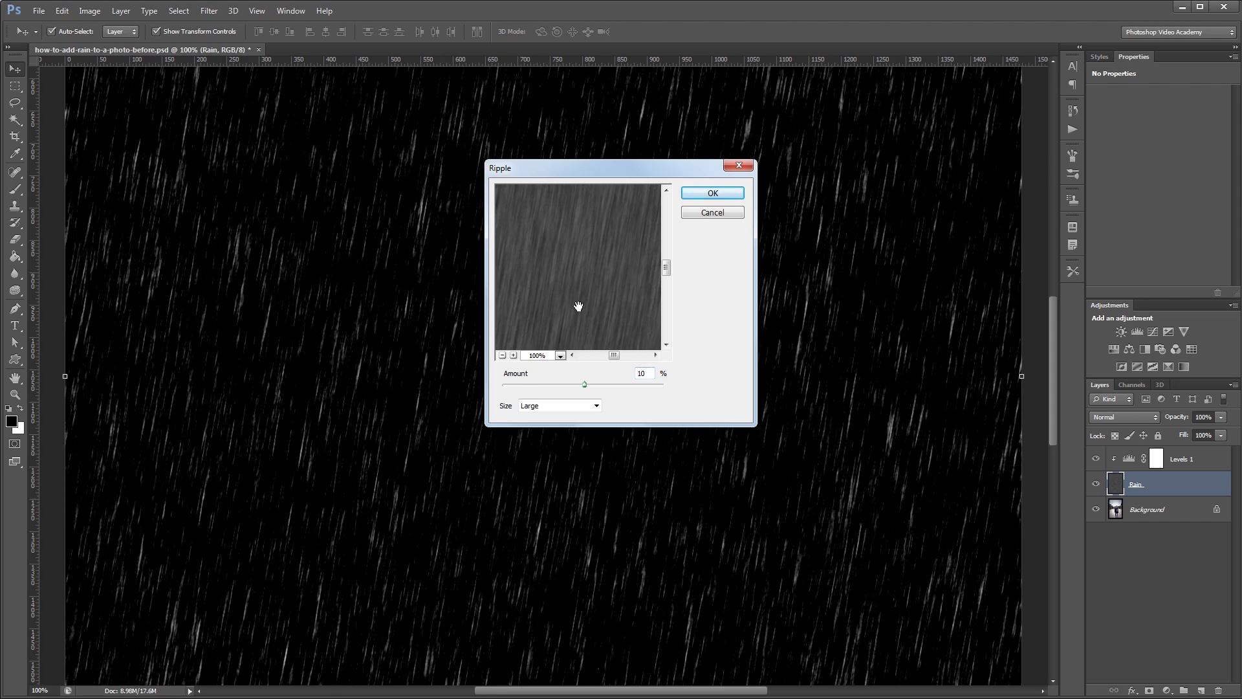
{"action": "left_click", "coordinate": [714, 194]}
Soften the rippled Rain layer with a 0.5-pixel Gaussian Blur
{"action": "left_click", "coordinate": [208, 11]}
{"action": "mouse_move", "coordinate": [284, 143]}
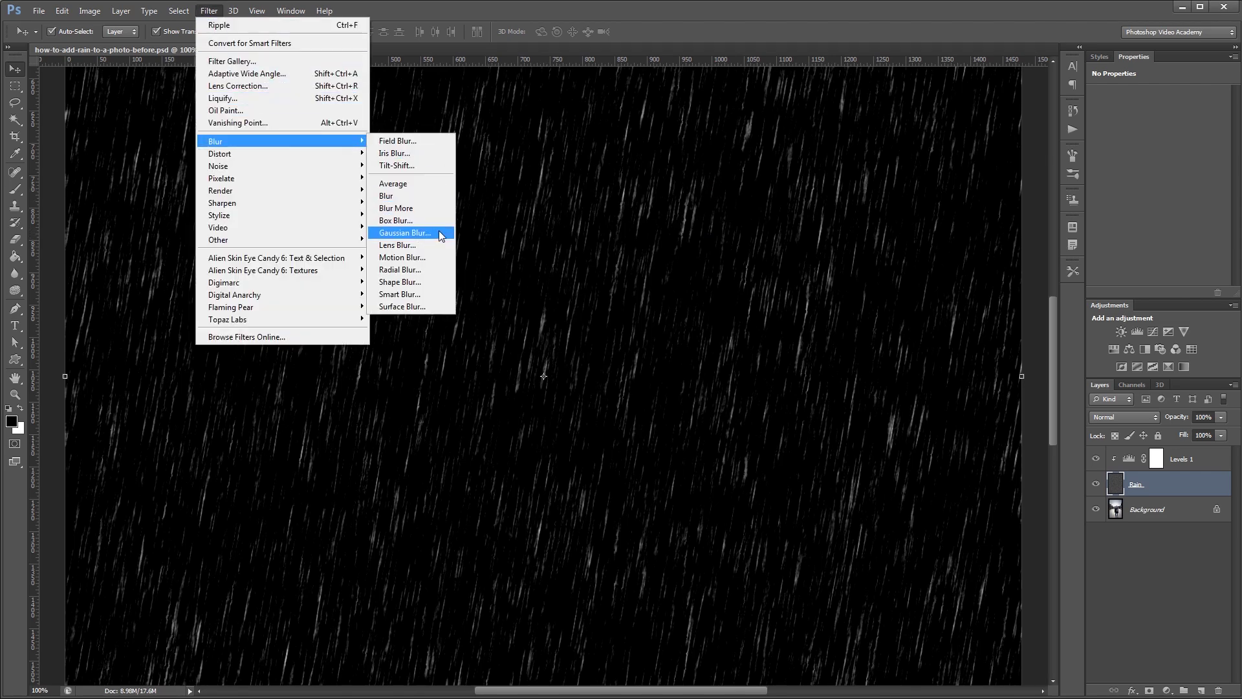
{"action": "left_click", "coordinate": [405, 233]}
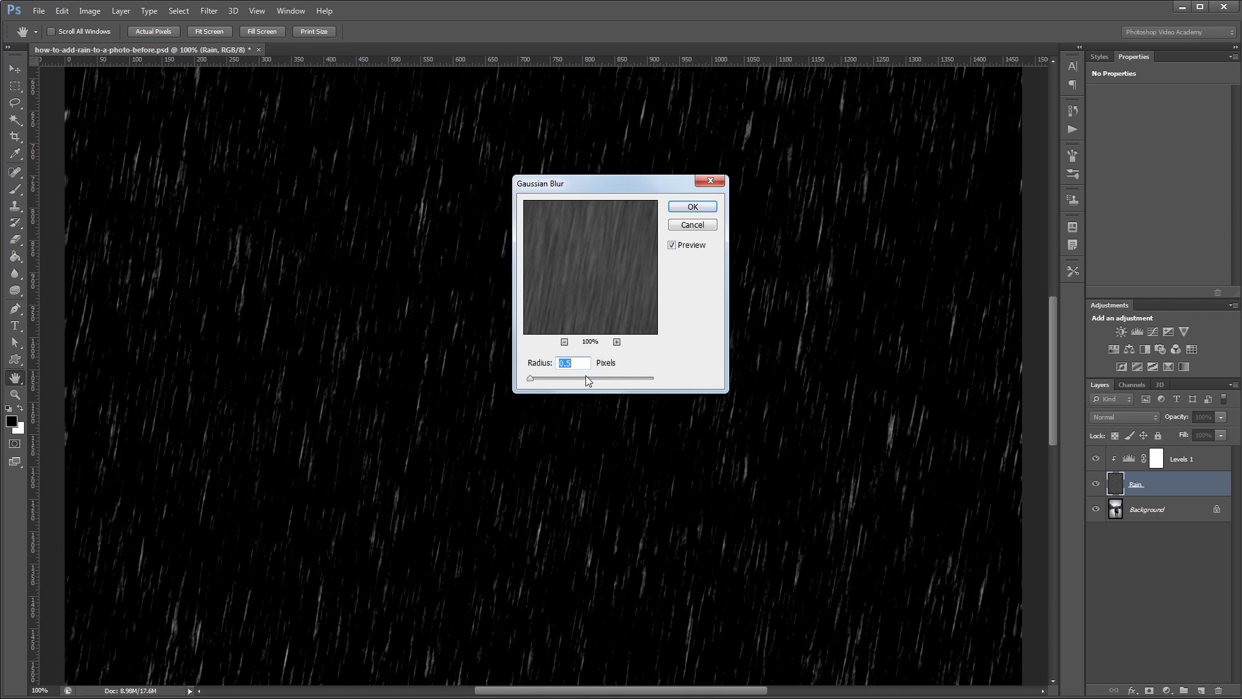
{"action": "left_click", "coordinate": [585, 363]}
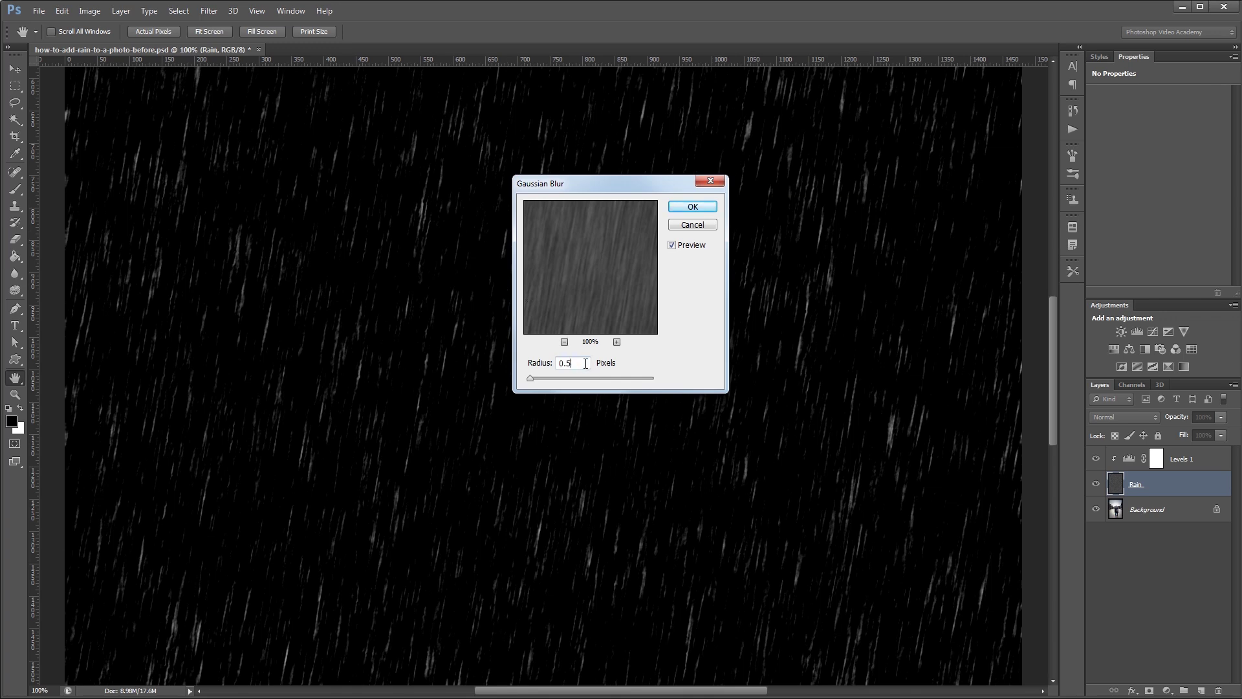
{"action": "left_click", "coordinate": [692, 207]}
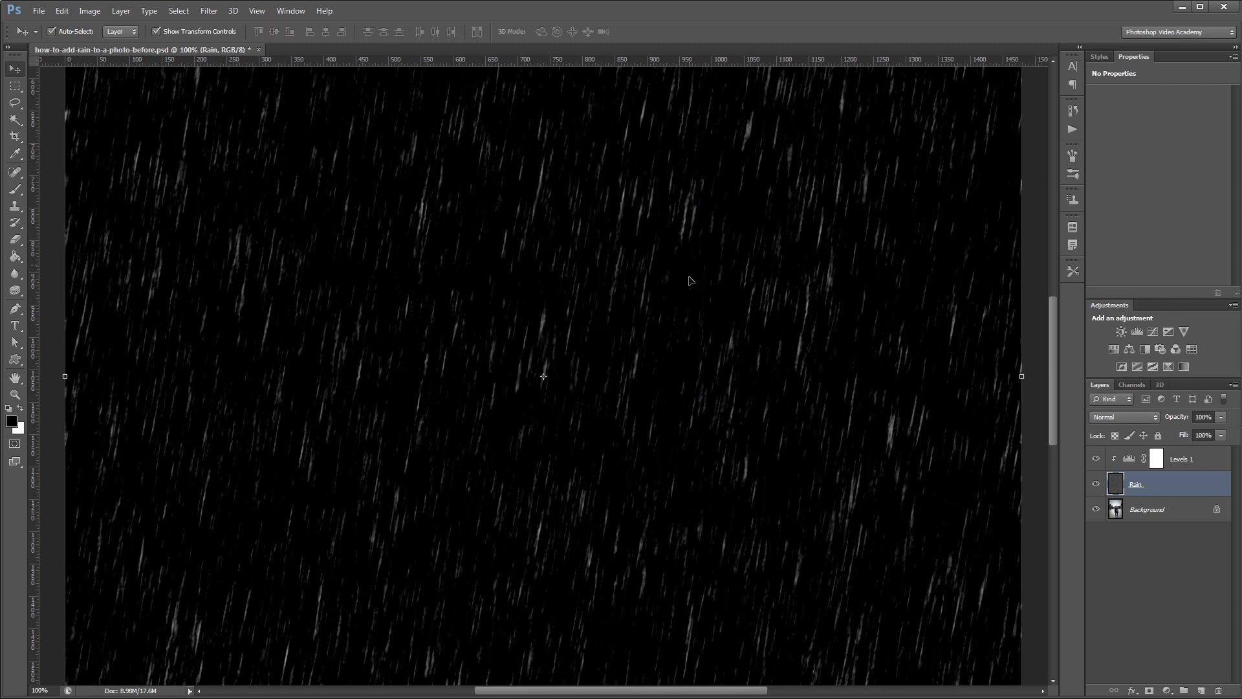
Set the Rain layer's blend mode to Screen so the photo shows through the rain
{"action": "left_click", "coordinate": [1124, 418]}
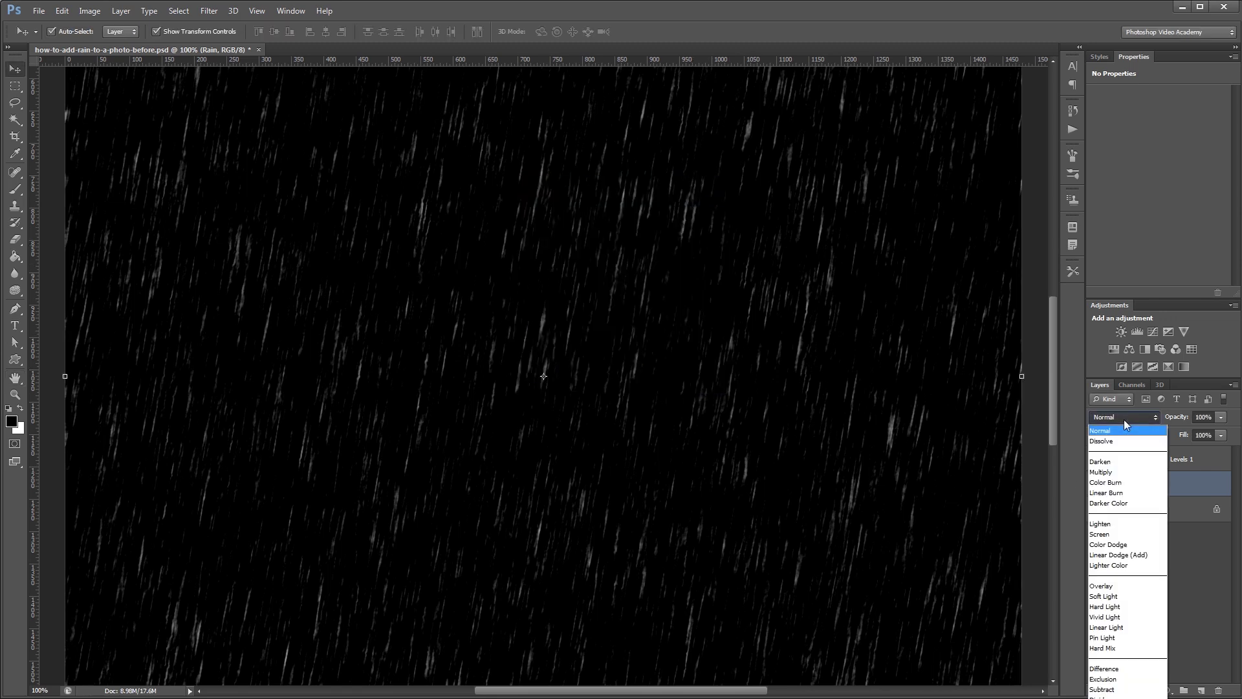
{"action": "left_click", "coordinate": [1111, 535]}
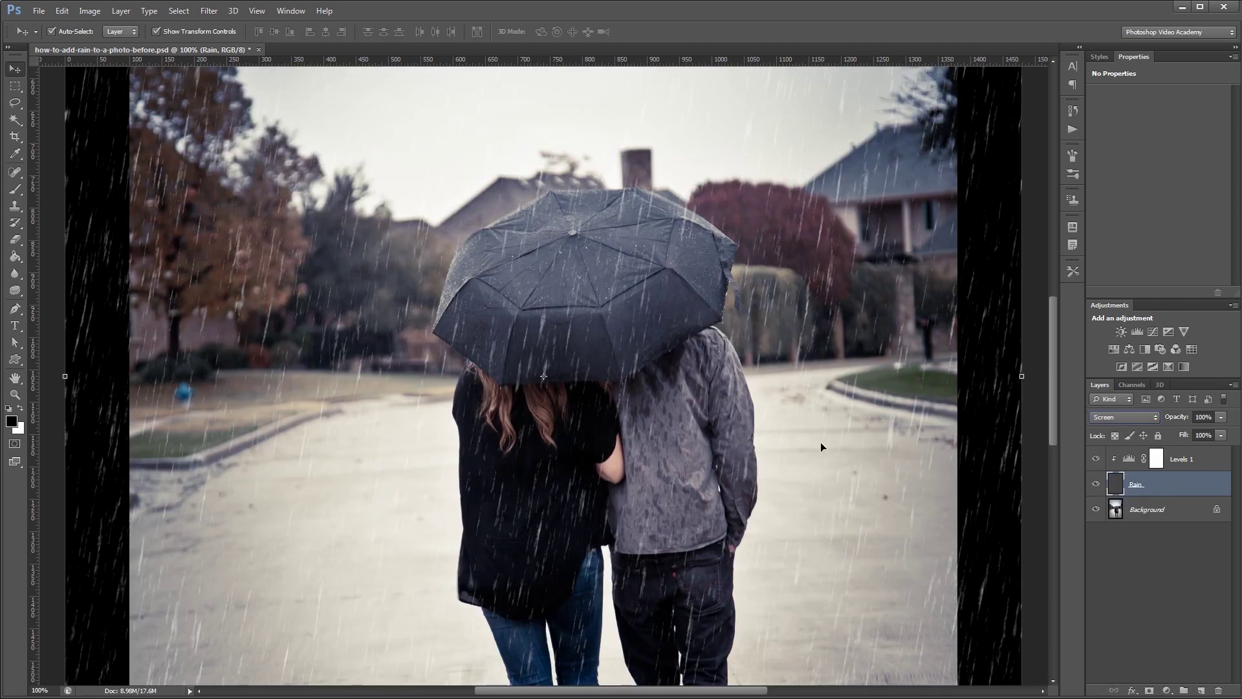
{"action": "scroll", "coordinate": [744, 441], "scroll_direction": "down", "scroll_amount": 6}
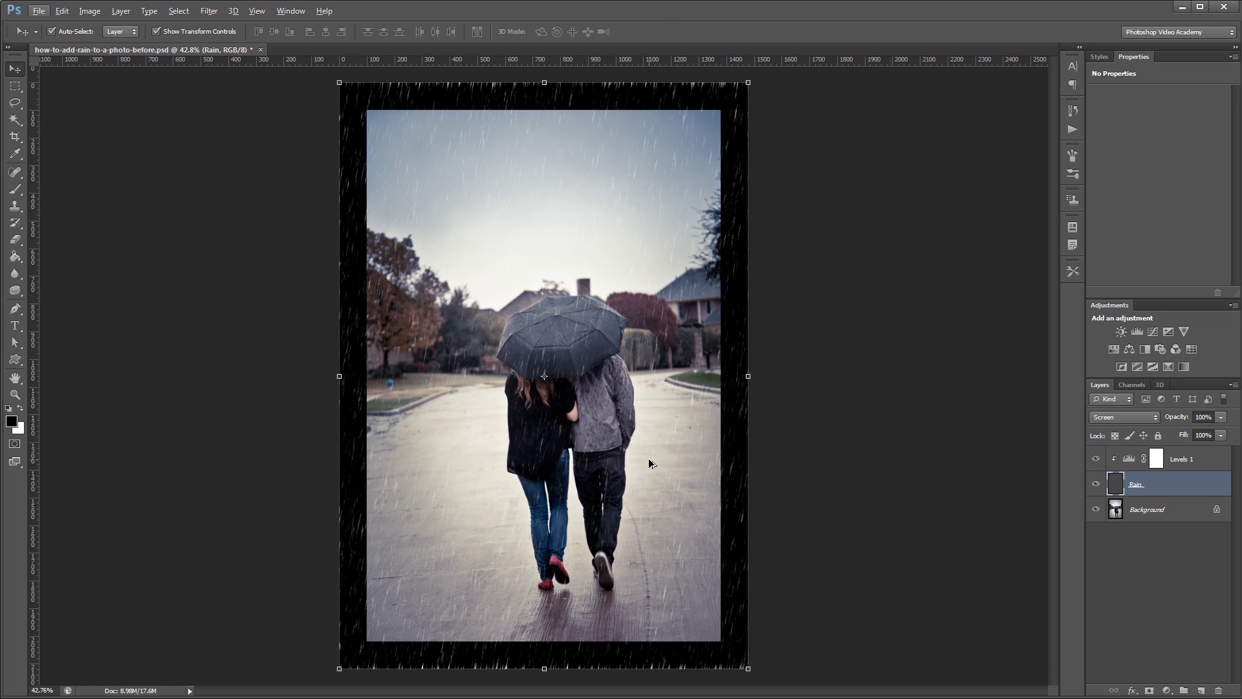
Reduce the canvas size to 1280 by 1920 pixels, anchored at the centre, to trim the black border around the photo
{"action": "key", "text": "ctrl+alt+c"}
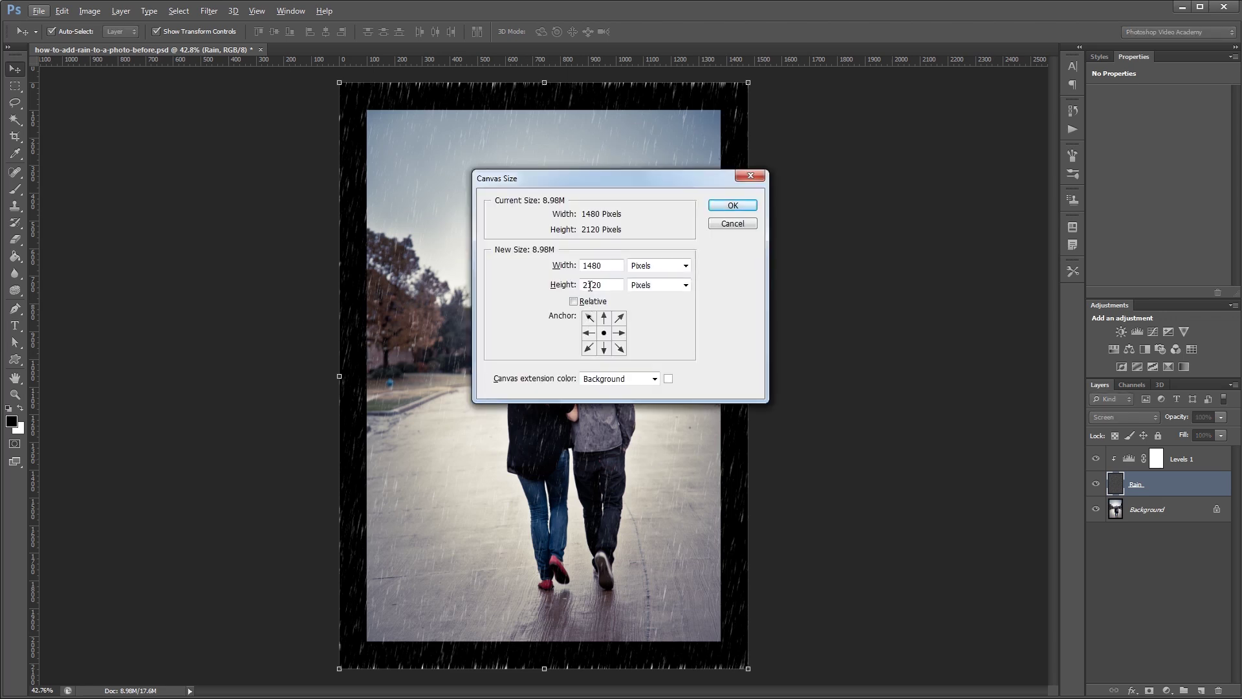
{"action": "double_click", "coordinate": [590, 270]}
{"action": "type", "text": "1280"}
{"action": "key", "text": "Tab"}
{"action": "left_click_drag", "start_coordinate": [591, 285], "coordinate": [561, 292]}
{"action": "key", "text": "Return"}
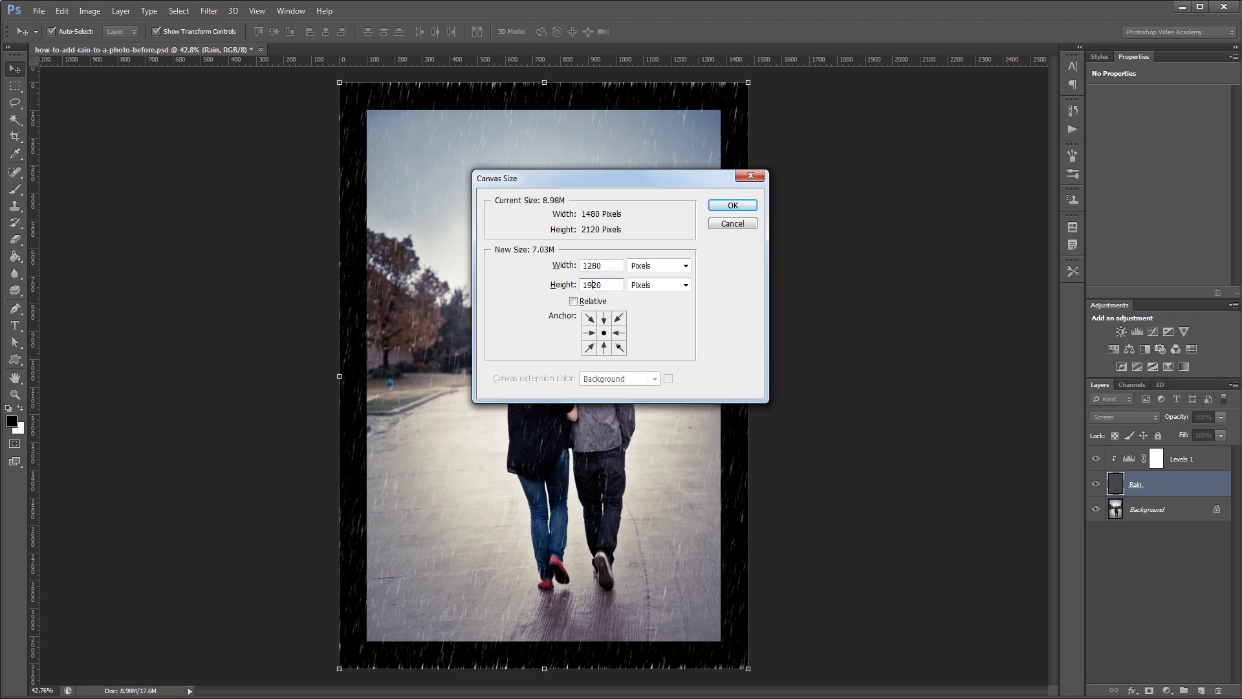
{"action": "key", "text": "Return"}
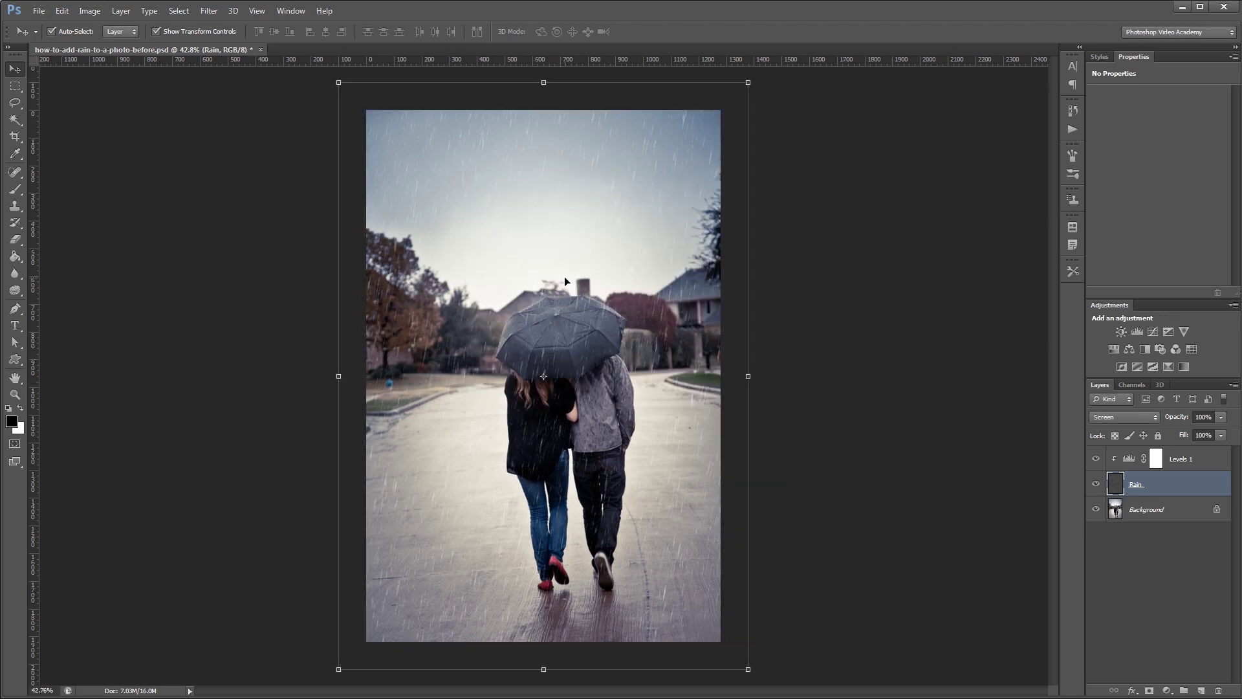
Lower the Rain layer's fill to make the rain subtler, deselect the layer and check the photo at 100%
{"action": "left_click", "coordinate": [1220, 435]}
{"action": "left_click_drag", "start_coordinate": [1218, 435], "coordinate": [1207, 440]}
{"action": "left_click", "coordinate": [1189, 561]}
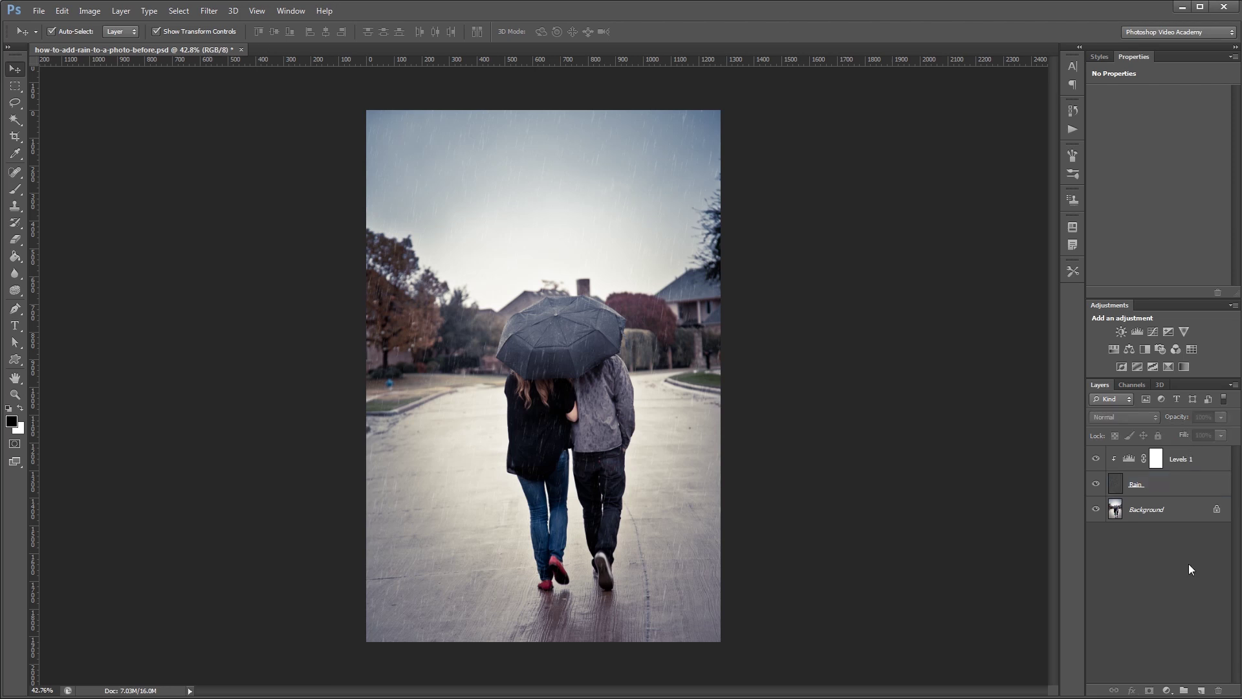
{"action": "key", "text": "ctrl+1"}
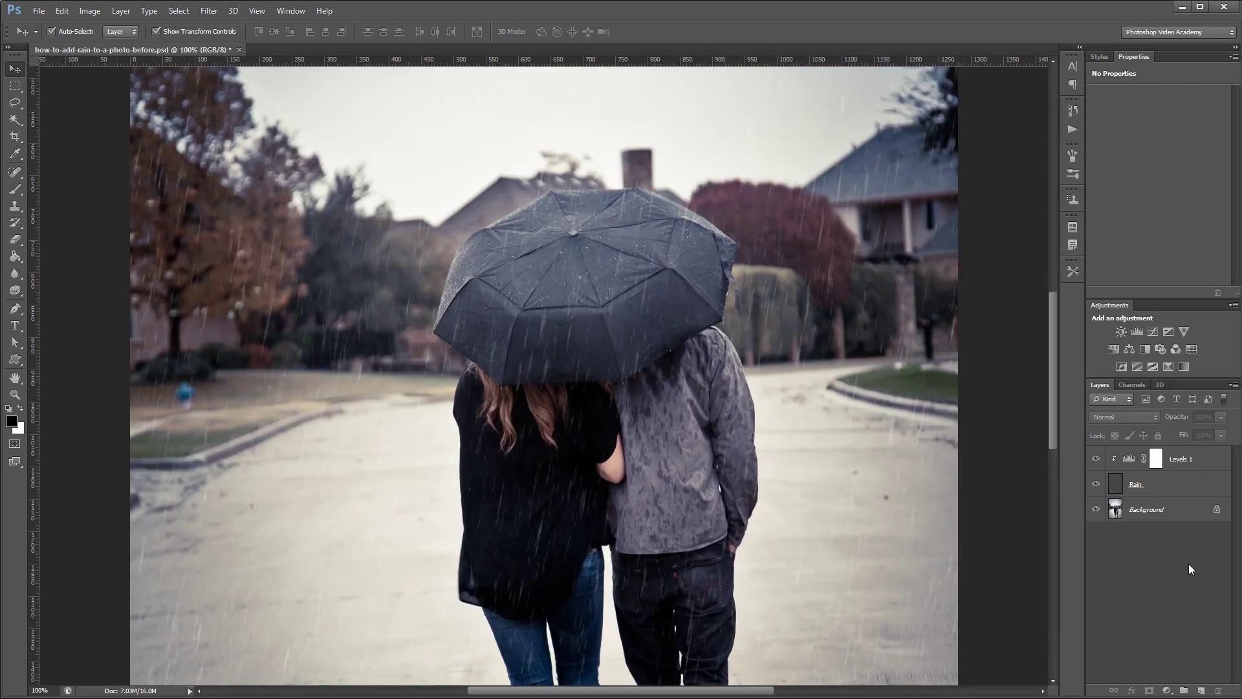